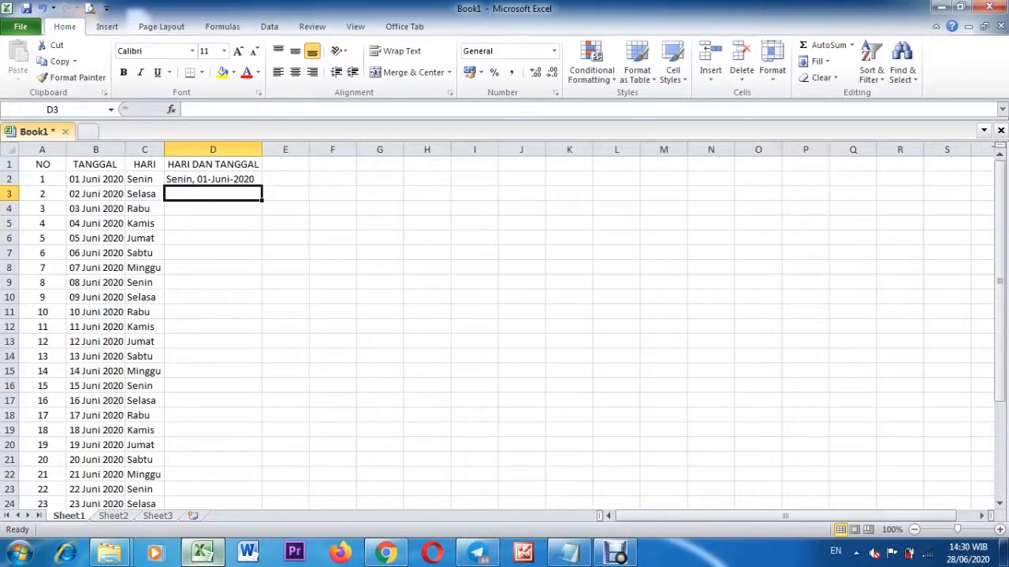
# Fill the combined day-and-date formula in D2 down the HARI DAN TANGGAL column.
pyautogui.click(213, 179)
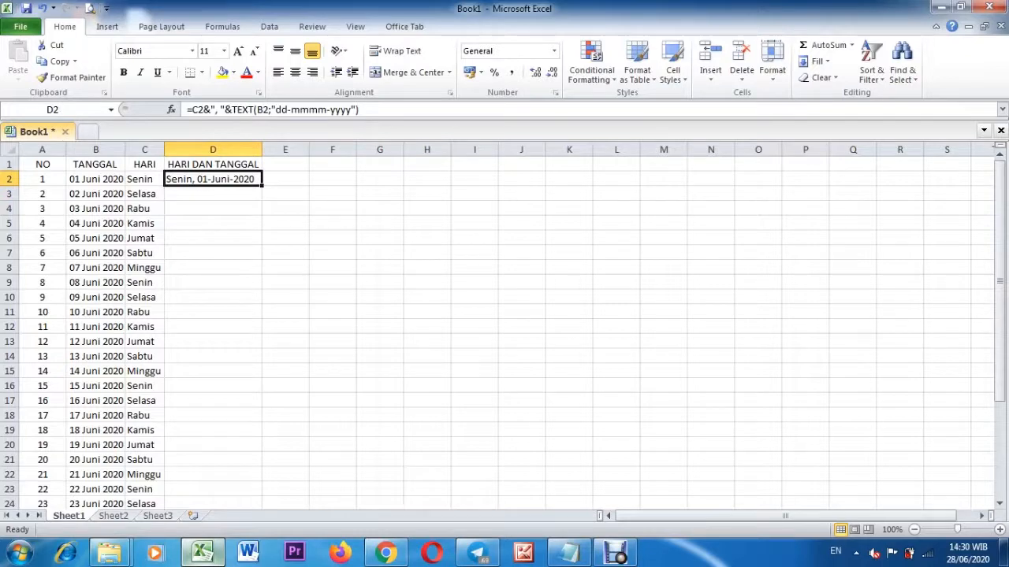
pyautogui.moveTo(262, 186); pyautogui.dragTo(236, 463)
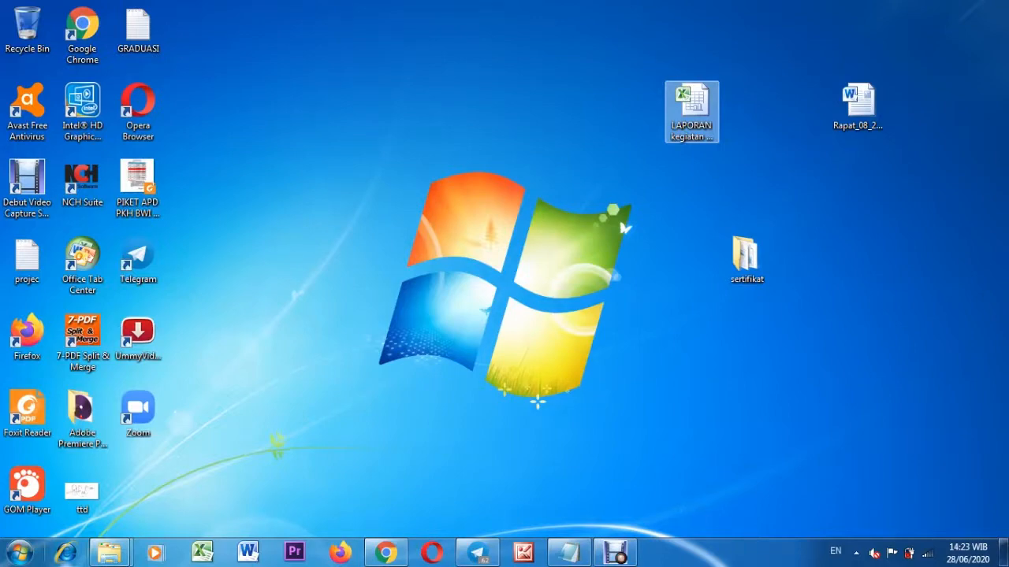
# Open the LAPORAN kegiatan workbook from the desktop to view its empty date table, and close it.
pyautogui.doubleClick(692, 112)
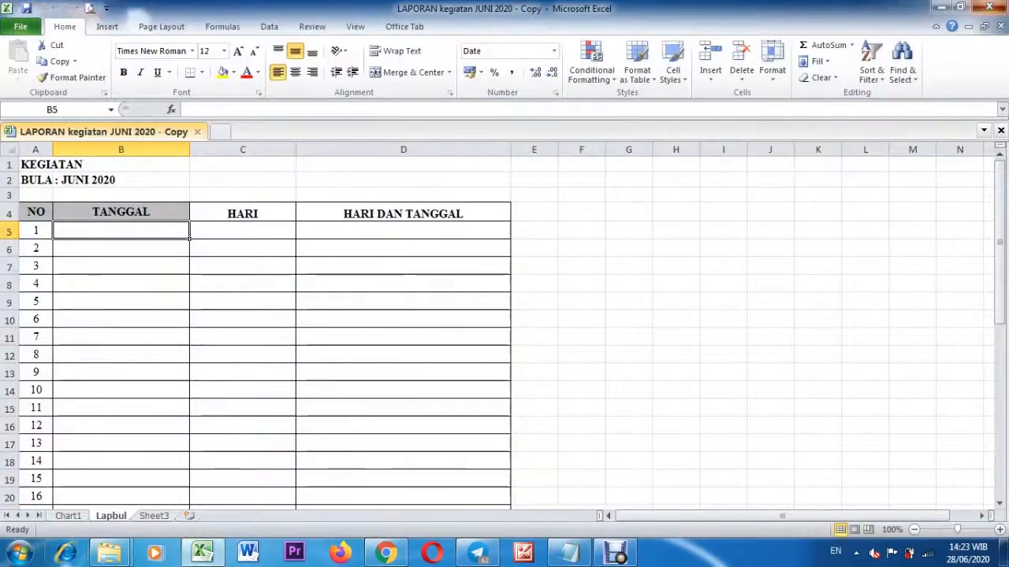
pyautogui.click(991, 5)
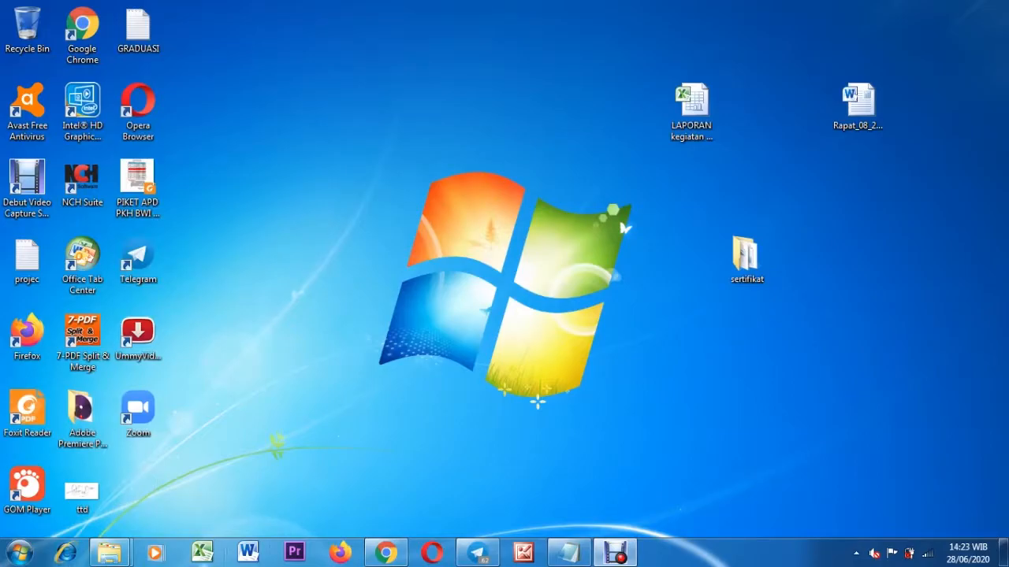
# Start Excel with a blank workbook.
pyautogui.click(202, 552)
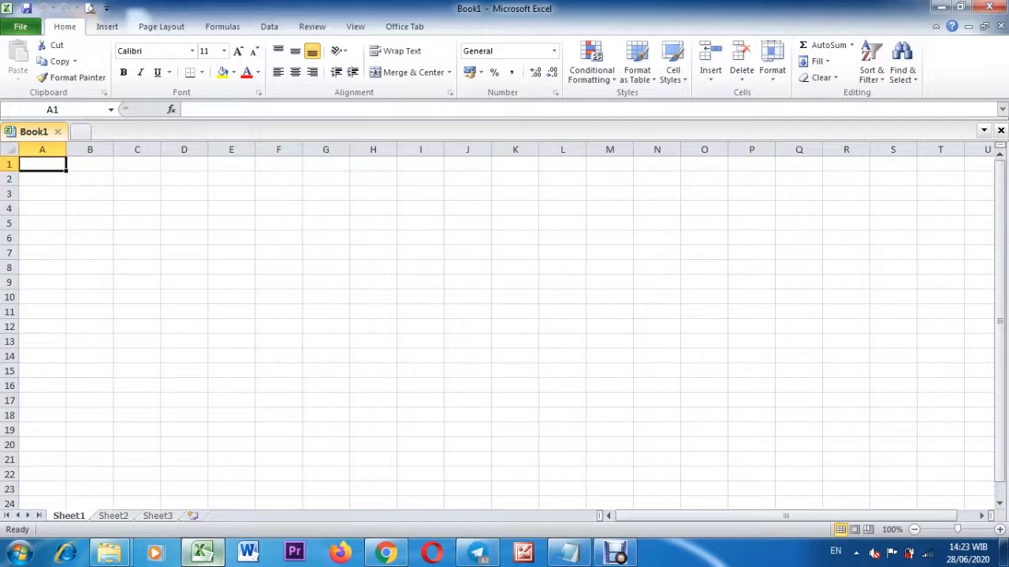
pyautogui.write('no')
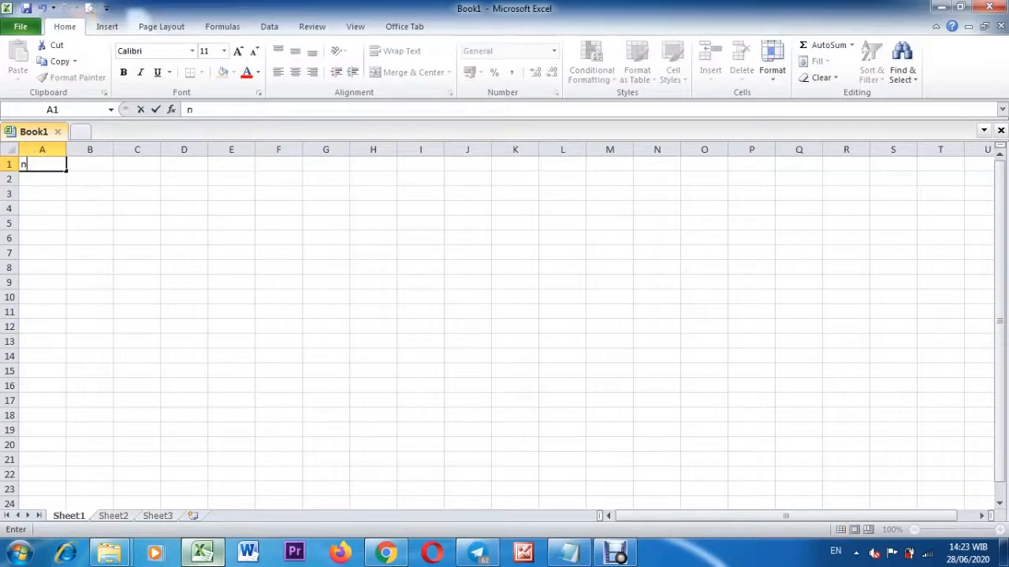
pyautogui.press('BackSpace')
pyautogui.press('BackSpace')
pyautogui.write('no')
pyautogui.press('BackSpace')
pyautogui.press('BackSpace')
# Enter the column headers NO, TANGGAL and HARI in cells A1, B1 and C1.
pyautogui.write('NO')
pyautogui.press('Tab')
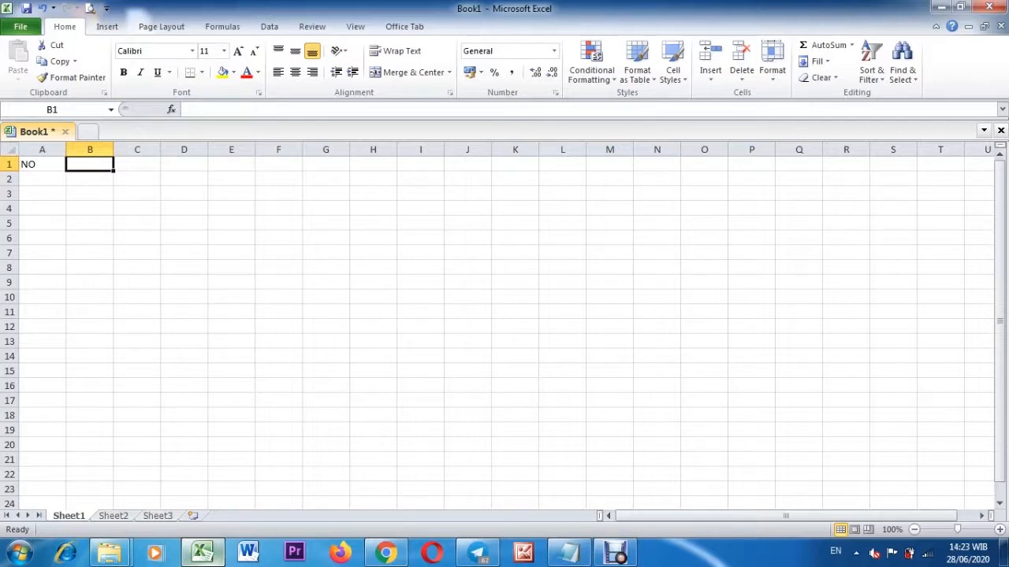
pyautogui.write('TA')
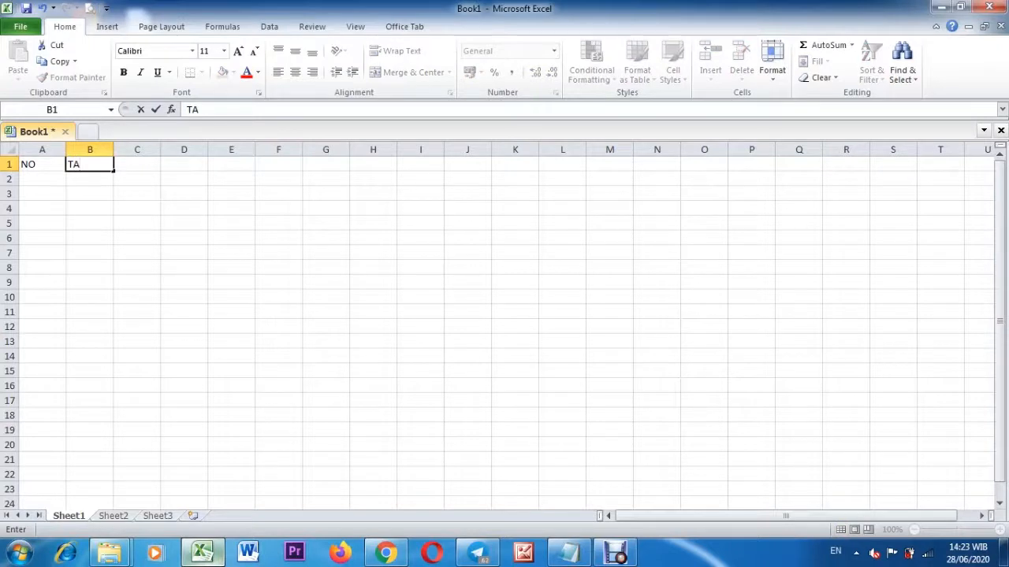
pyautogui.write('NGGAL')
pyautogui.press('Tab')
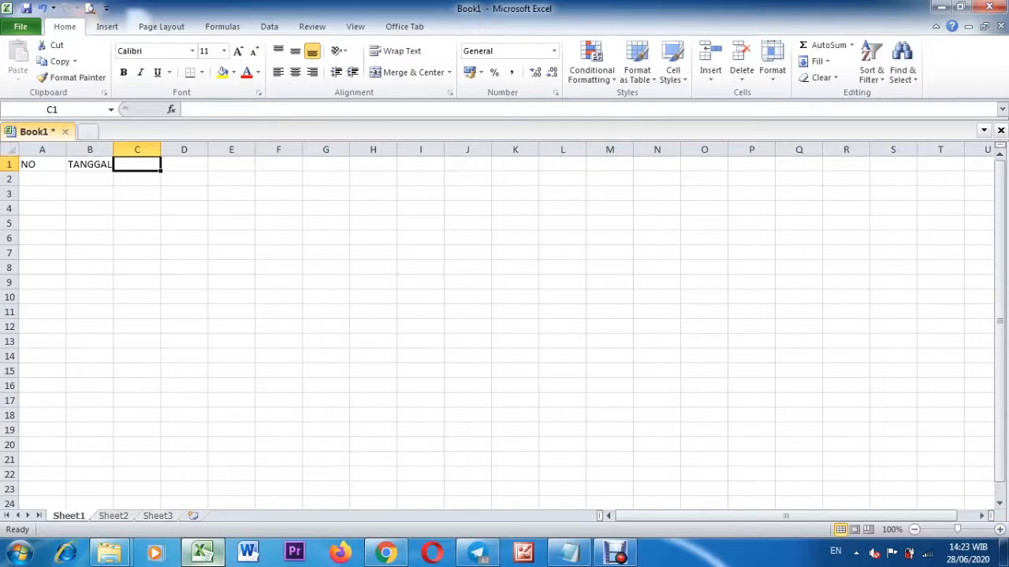
pyautogui.write('HARI')
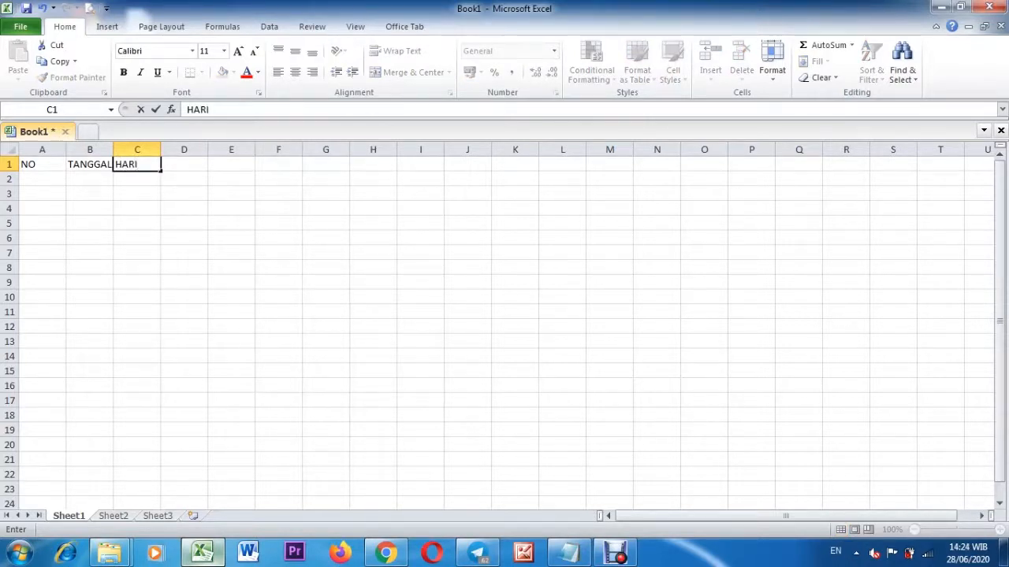
pyautogui.press('Tab')
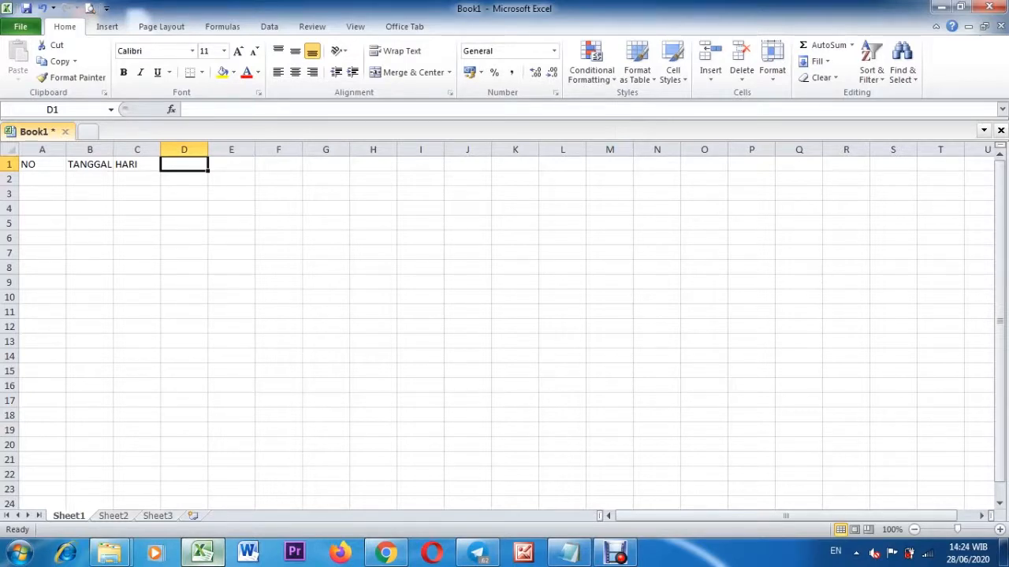
pyautogui.write('G')
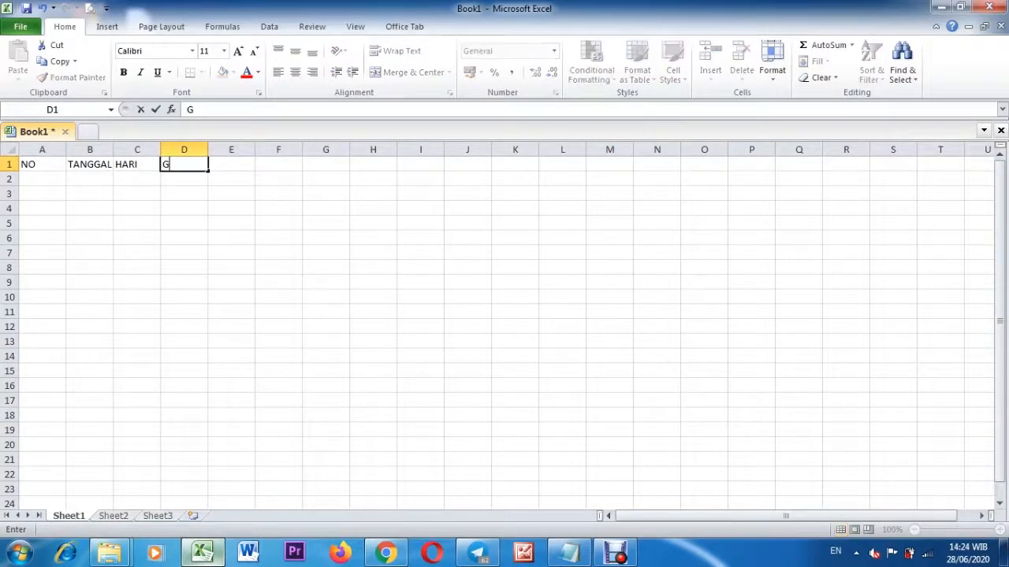
pyautogui.write('ABUNG TAN')
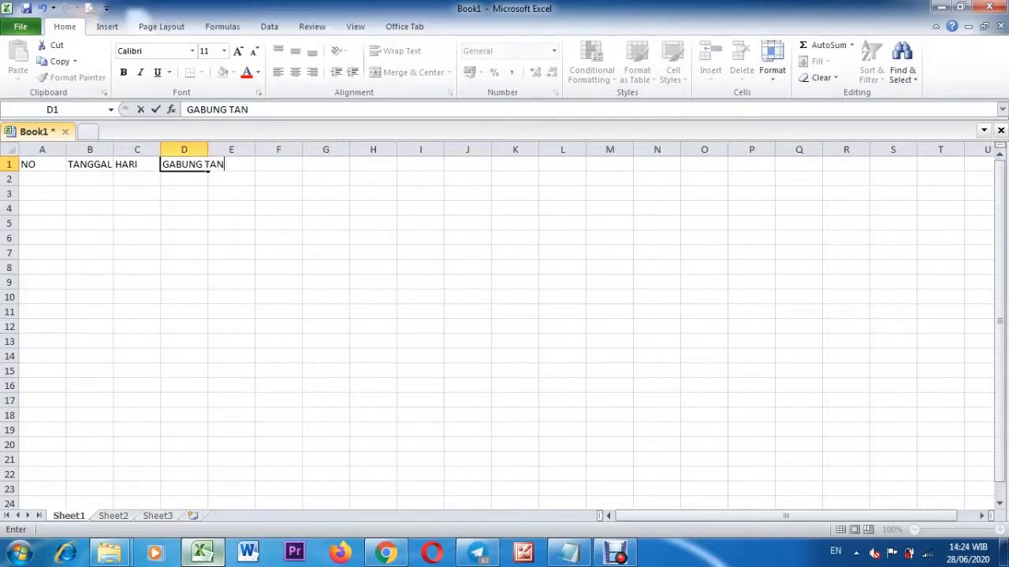
pyautogui.write('GGAL')
pyautogui.press('BackSpace')
pyautogui.press('BackSpace')
pyautogui.press('BackSpace')
pyautogui.press('BackSpace')
pyautogui.press('BackSpace')
pyautogui.press('BackSpace')
pyautogui.press('BackSpace')
pyautogui.press('BackSpace')
pyautogui.write('HARI')
pyautogui.press('BackSpace')
pyautogui.press('BackSpace')
pyautogui.press('BackSpace')
pyautogui.press('BackSpace')
pyautogui.press('BackSpace')
pyautogui.press('BackSpace')
pyautogui.press('BackSpace')
pyautogui.press('BackSpace')
pyautogui.press('BackSpace')
pyautogui.press('BackSpace')
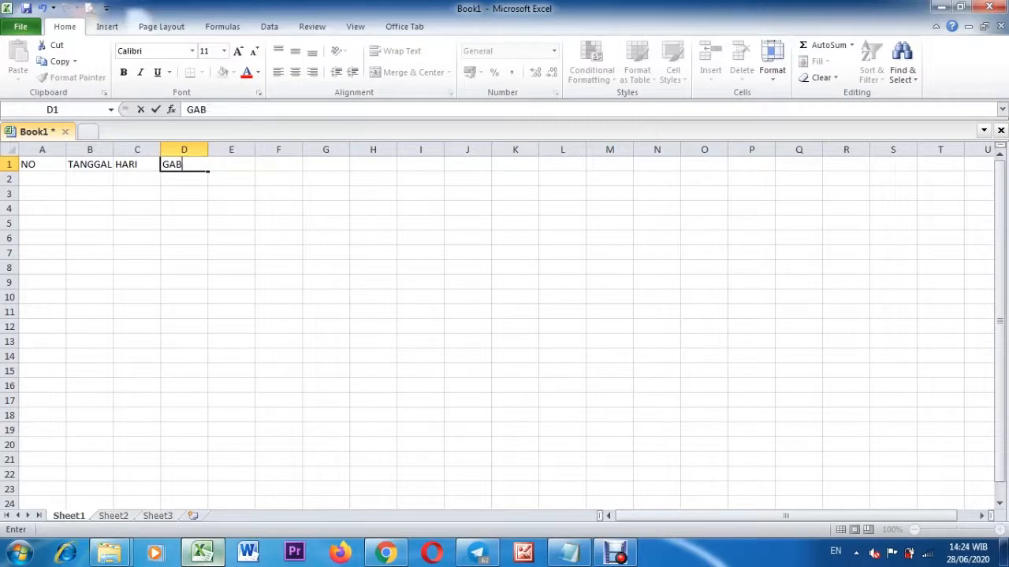
pyautogui.press('BackSpace')
# Enter the header HARI DAN TANGGAL in D1 and centre the header cells A1:E1 horizontally.
pyautogui.write('HARI DAN TANGGAL')
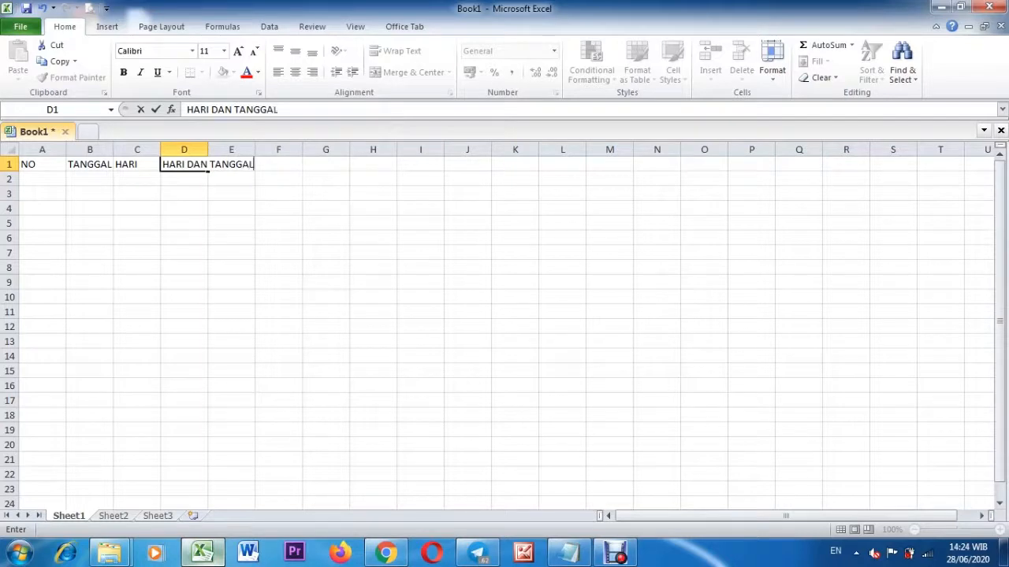
pyautogui.press('Return')
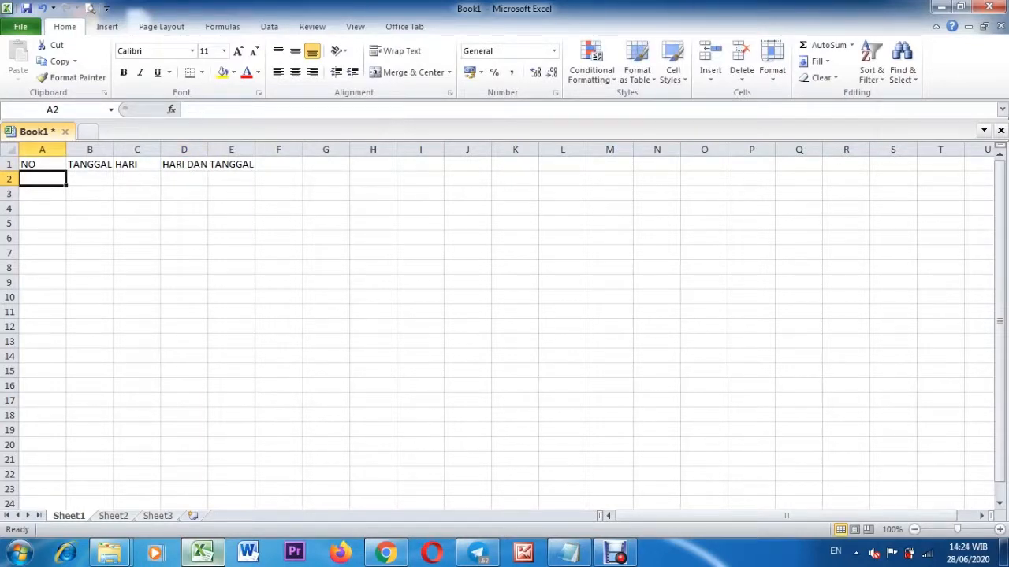
pyautogui.moveTo(31, 164); pyautogui.dragTo(230, 163)
pyautogui.click(295, 72)
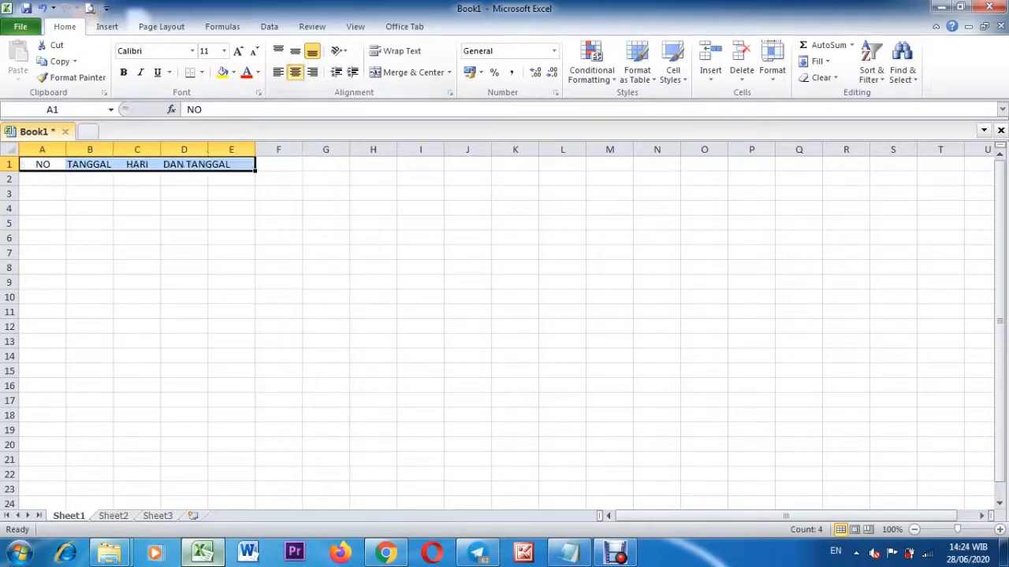
pyautogui.click(42, 179)
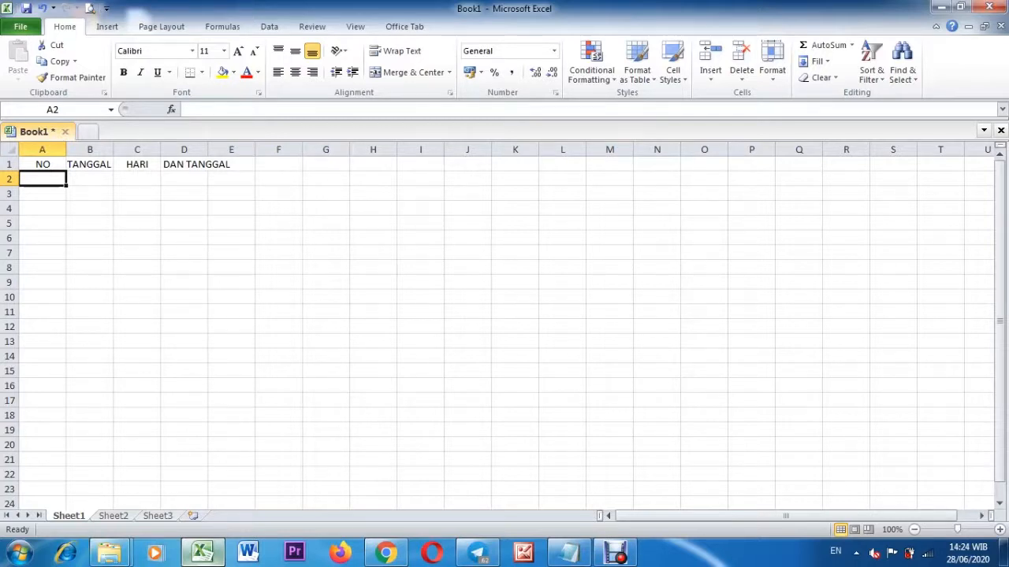
pyautogui.click(90, 179)
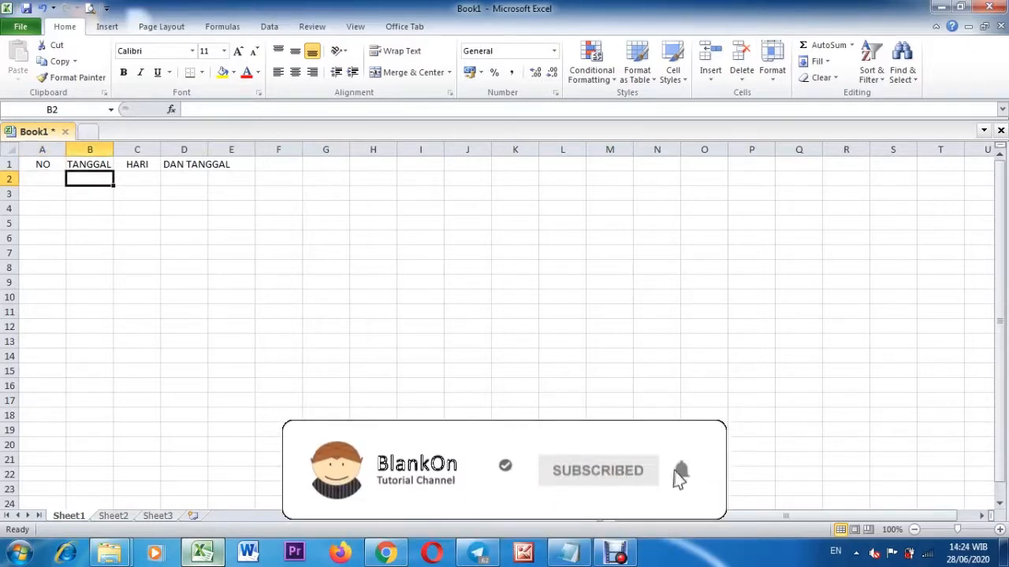
pyautogui.click(42, 179)
pyautogui.write('12')
pyautogui.press('Return')
pyautogui.click(43, 179)
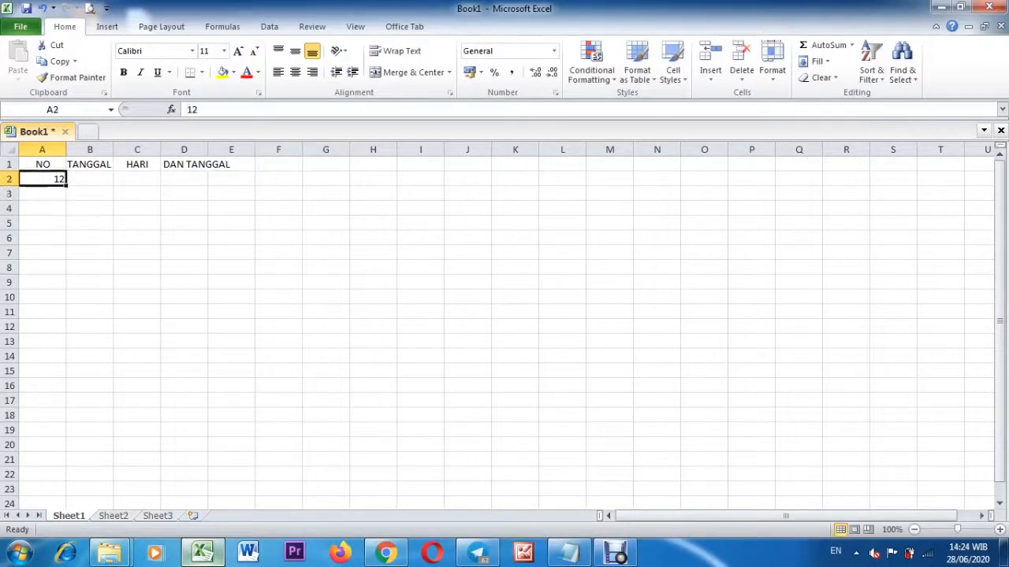
pyautogui.press('Delete')
# Number cells A2 to A32 from 1 to 31 as a filled series, and centre the numbers.
pyautogui.write('1')
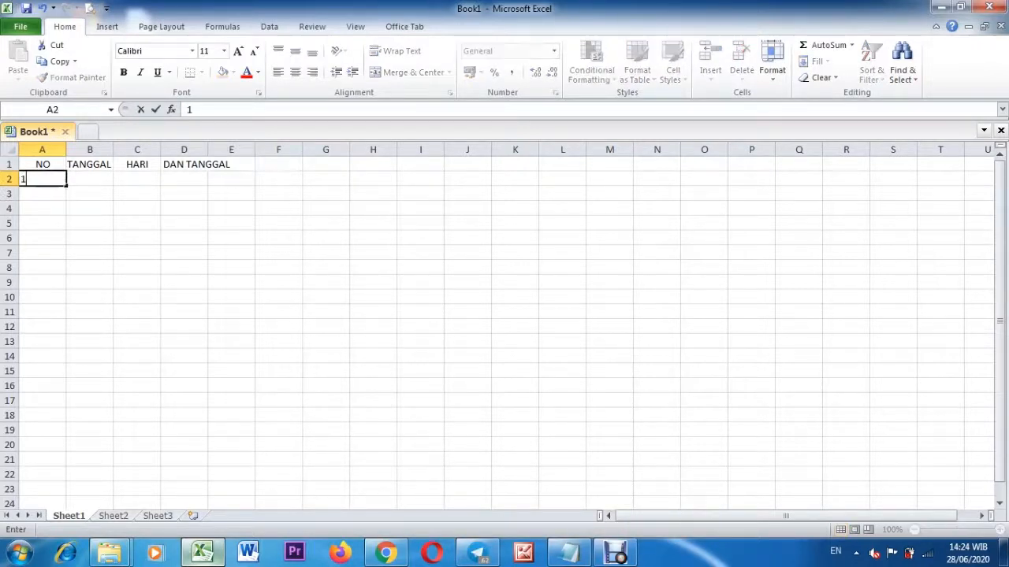
pyautogui.press('Return')
pyautogui.write('2')
pyautogui.press('Return')
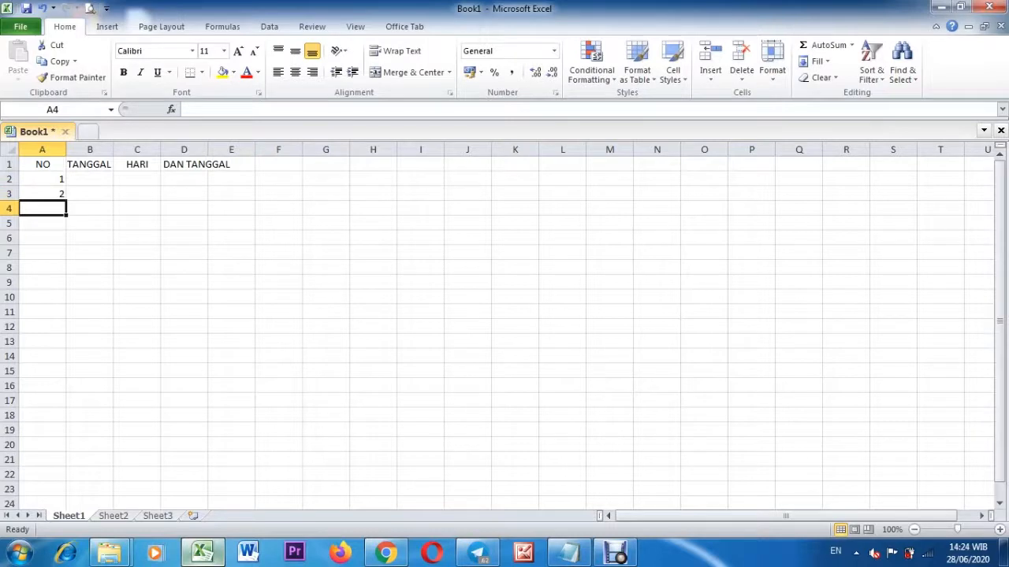
pyautogui.moveTo(43, 179); pyautogui.dragTo(43, 193)
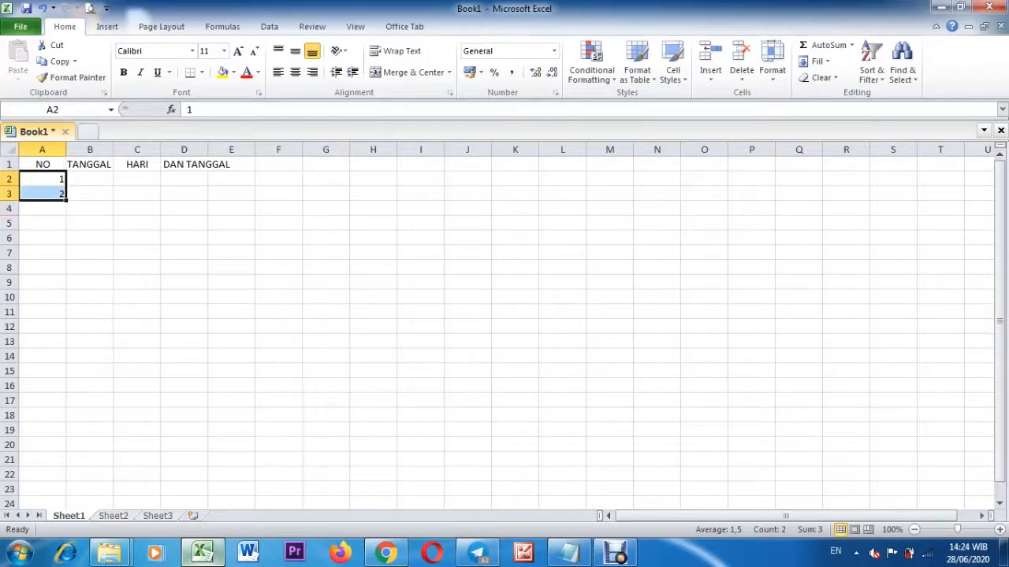
pyautogui.moveTo(67, 200); pyautogui.dragTo(68, 421)
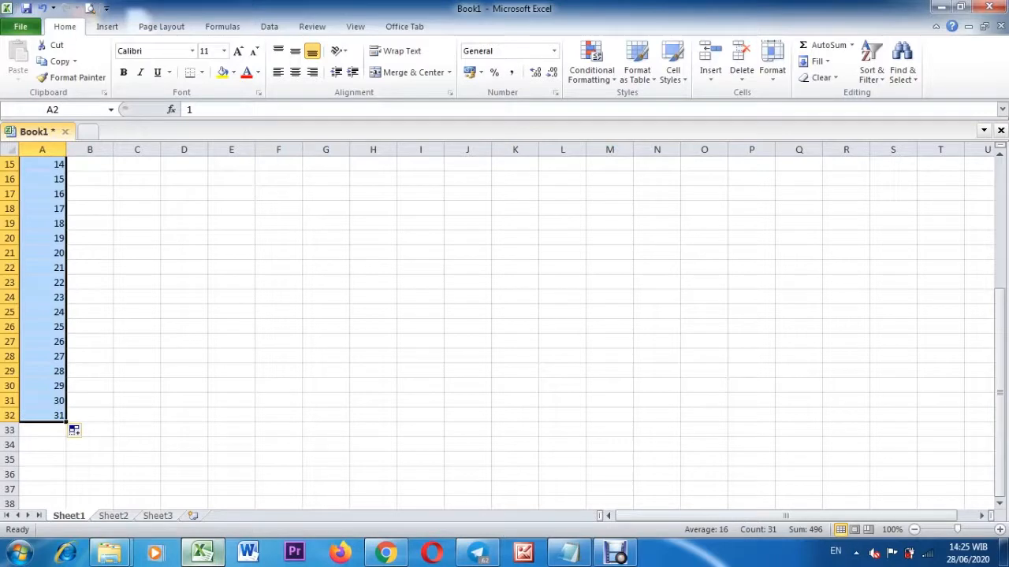
pyautogui.click(295, 72)
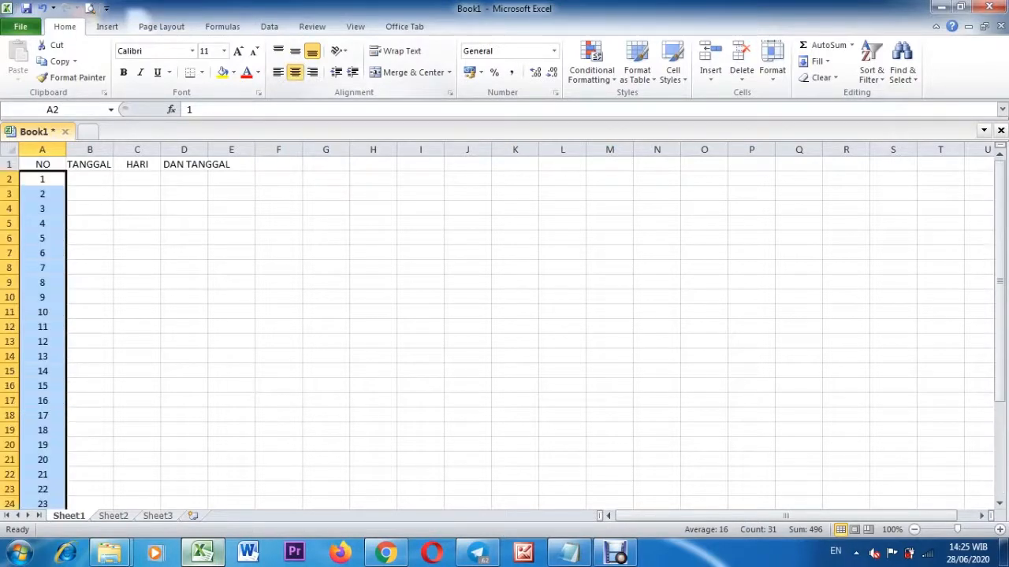
pyautogui.click(90, 179)
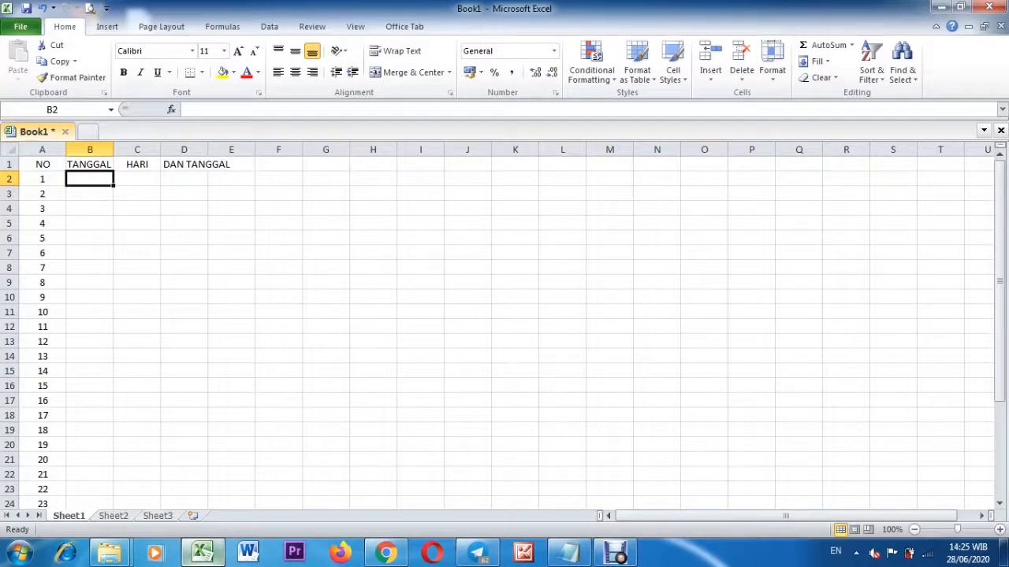
pyautogui.rightClick(89, 180)
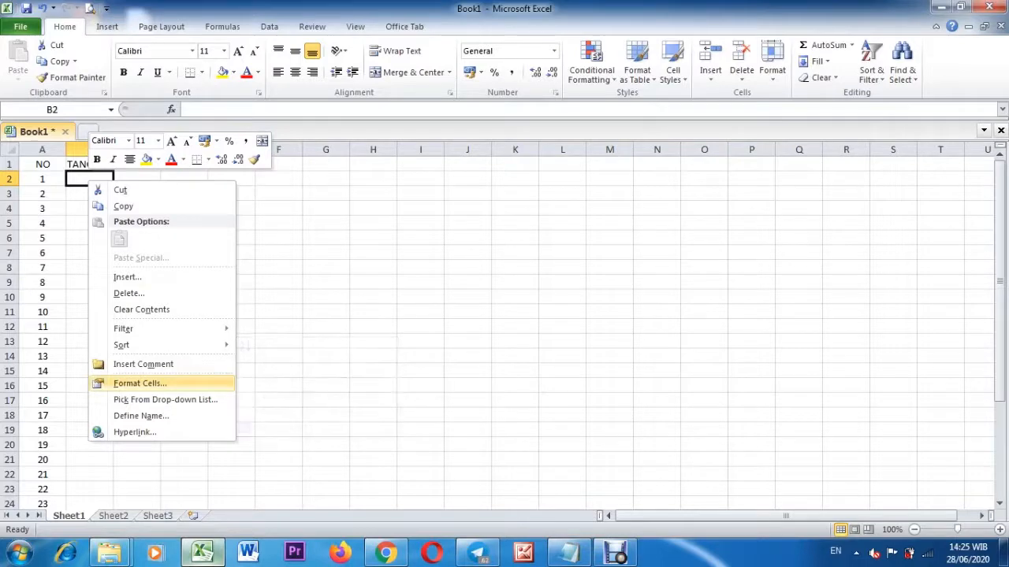
pyautogui.click(140, 383)
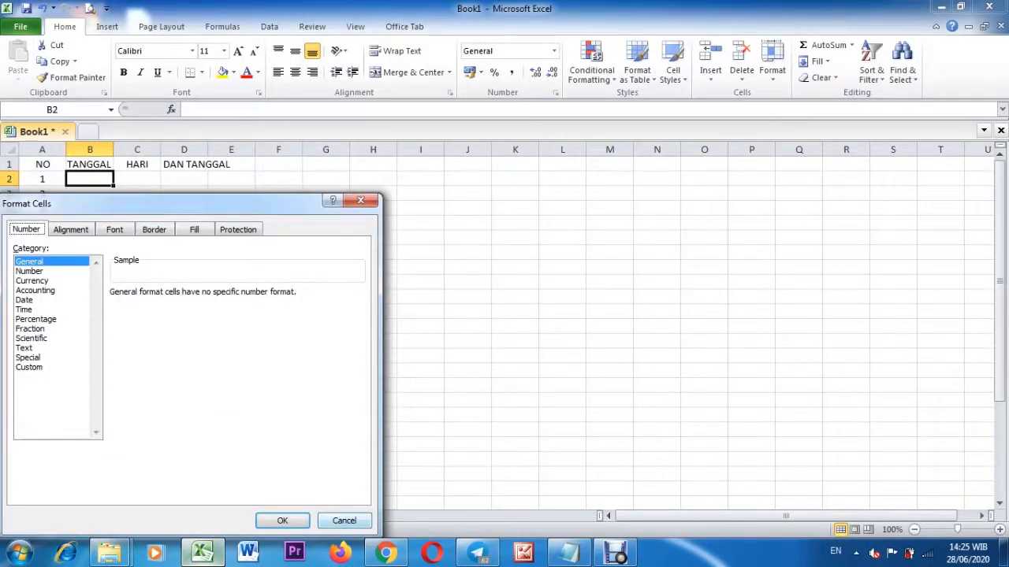
pyautogui.press('Escape')
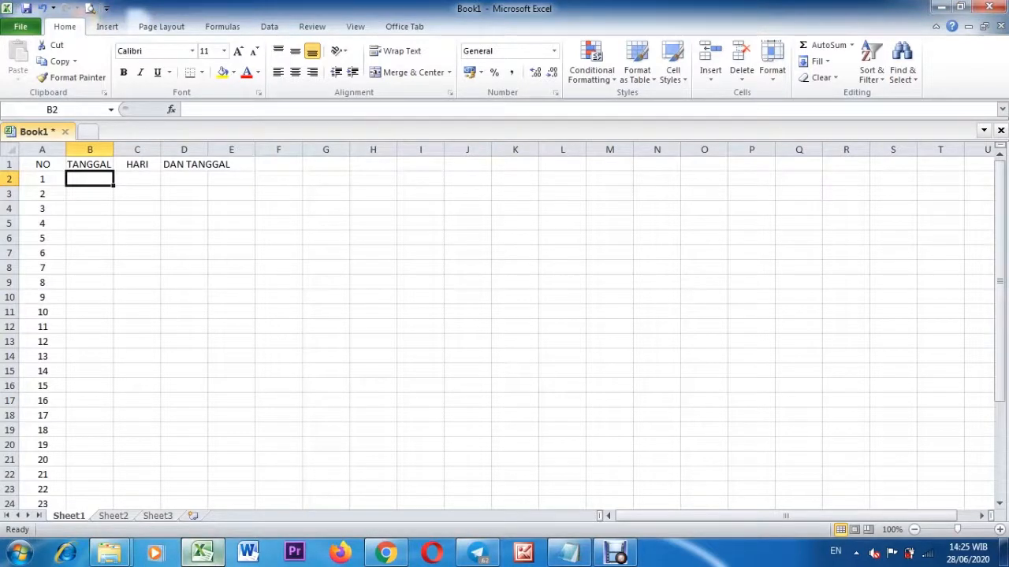
pyautogui.rightClick(88, 181)
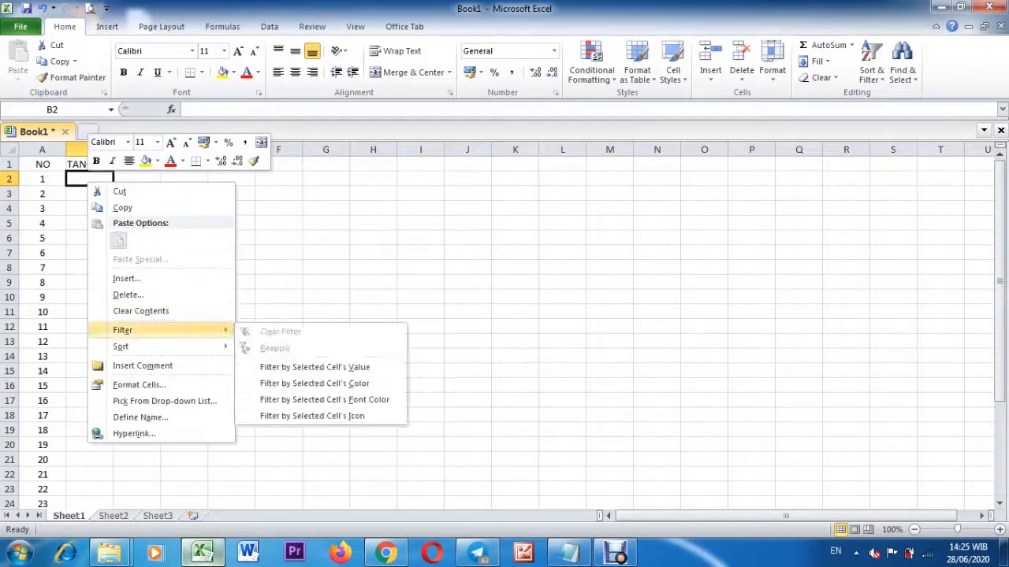
pyautogui.press('Escape')
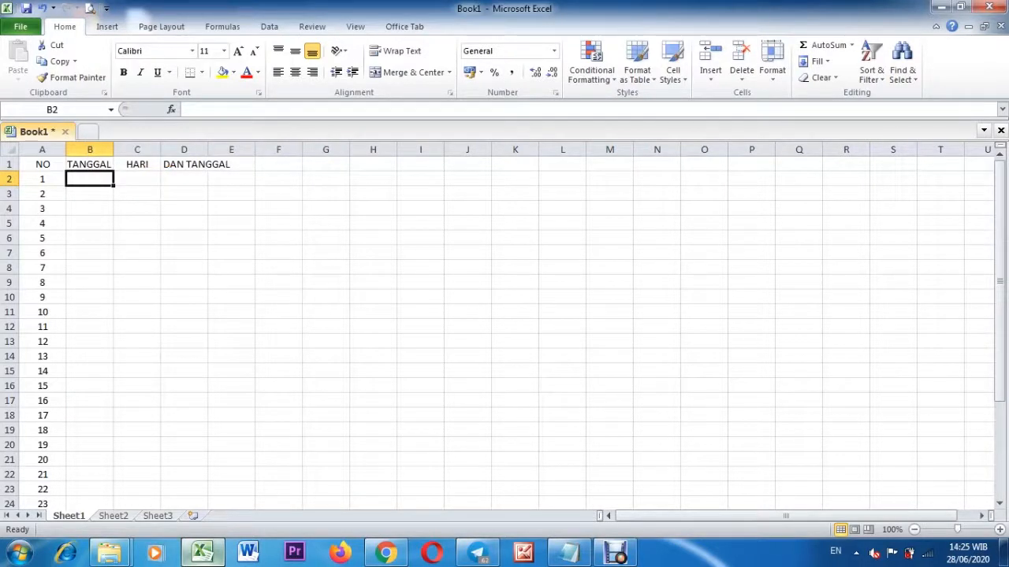
# Format cells B2:B32 as dates of the type "14 Maret 2001" with the Indonesian locale.
pyautogui.moveTo(90, 179); pyautogui.dragTo(90, 481)
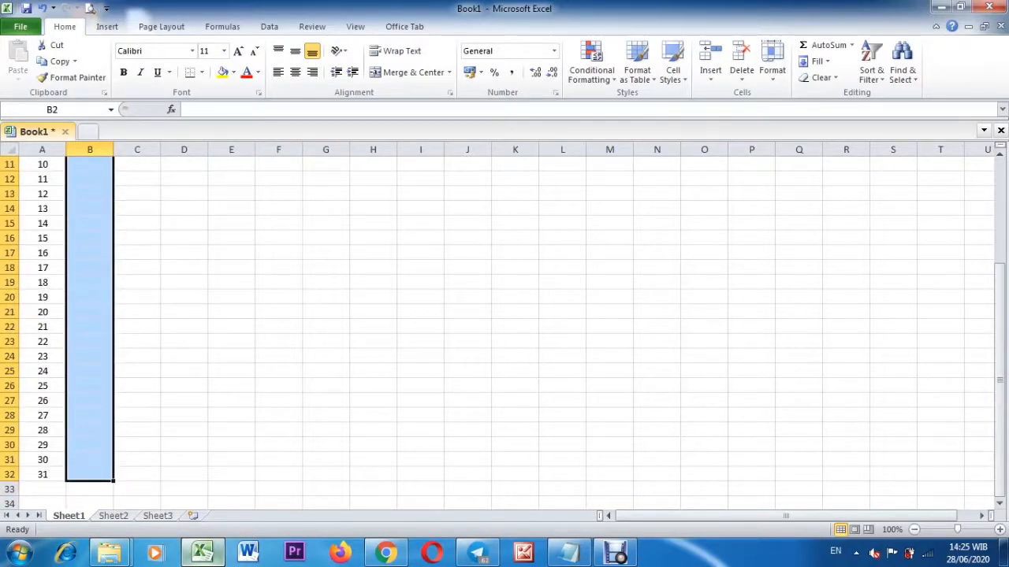
pyautogui.rightClick(91, 313)
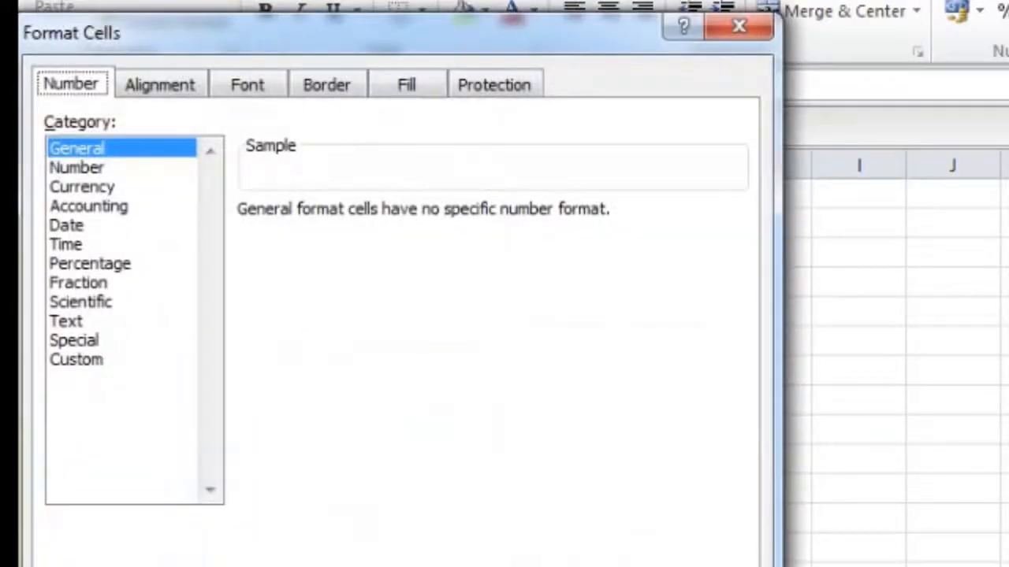
pyautogui.click(67, 225)
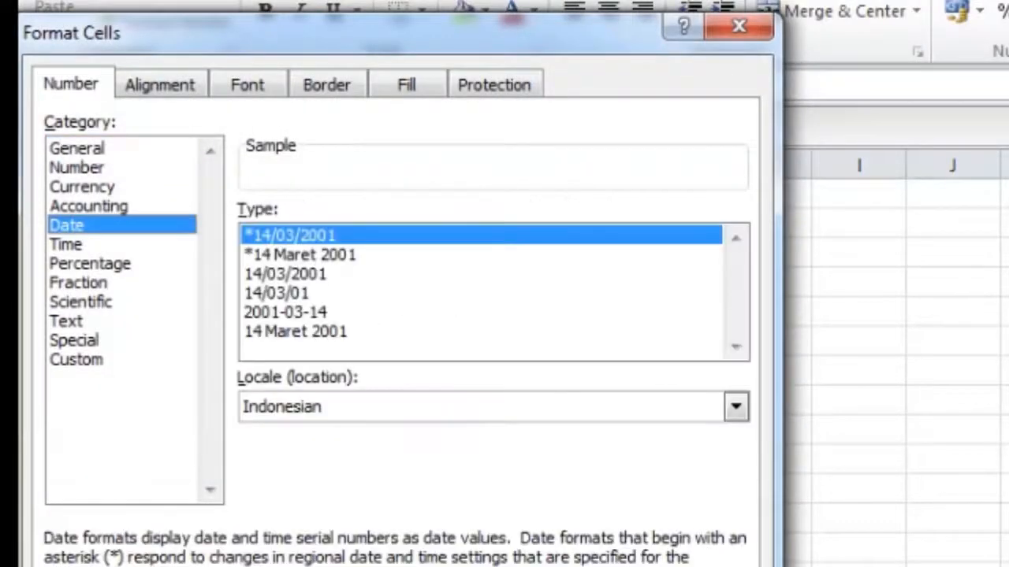
pyautogui.click(736, 407)
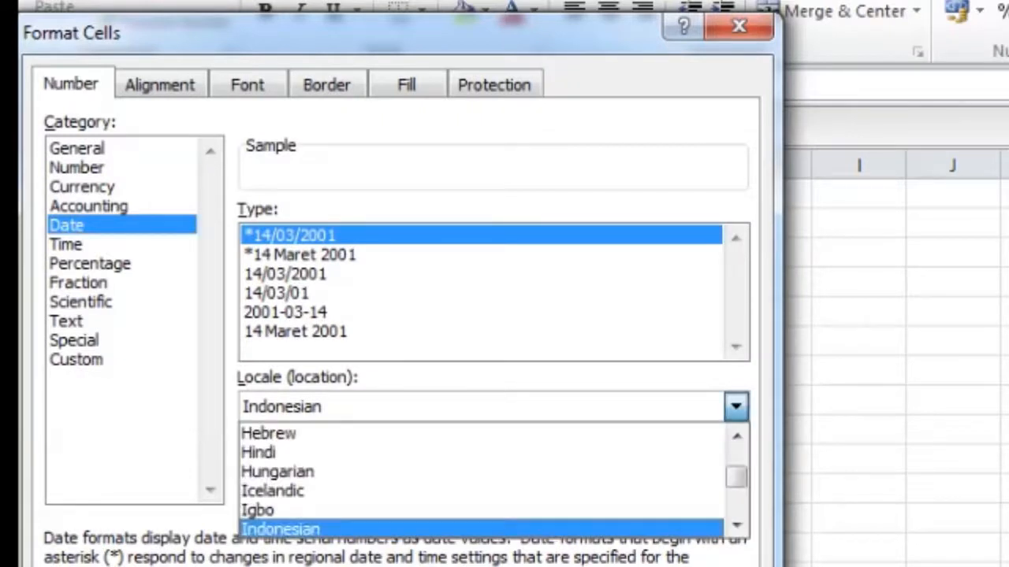
pyautogui.click(736, 406)
pyautogui.click(295, 332)
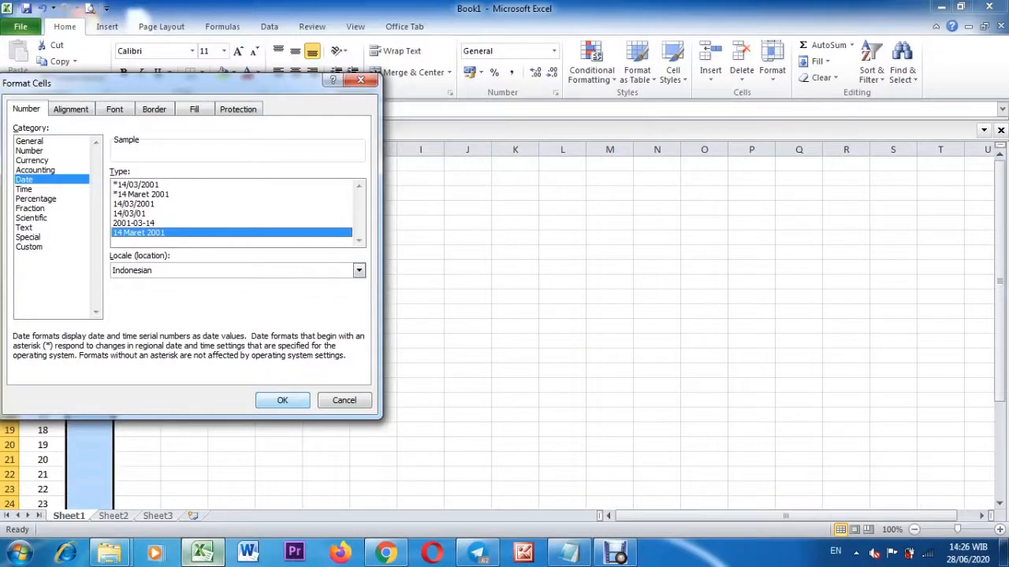
pyautogui.click(282, 401)
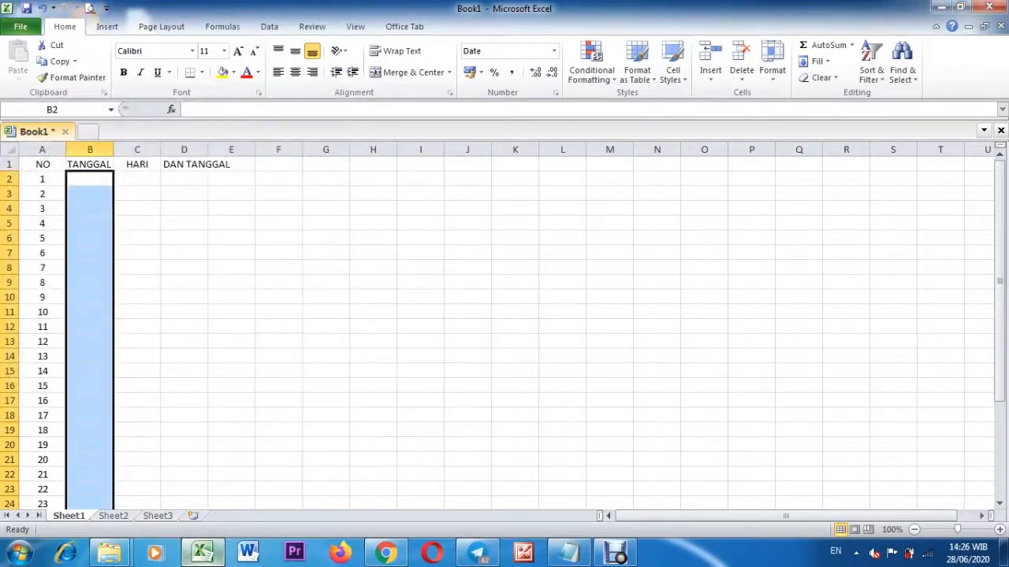
# Enter the date 01/06/2020 in B2 and fill it down to B31 as a daily series.
pyautogui.click(90, 180)
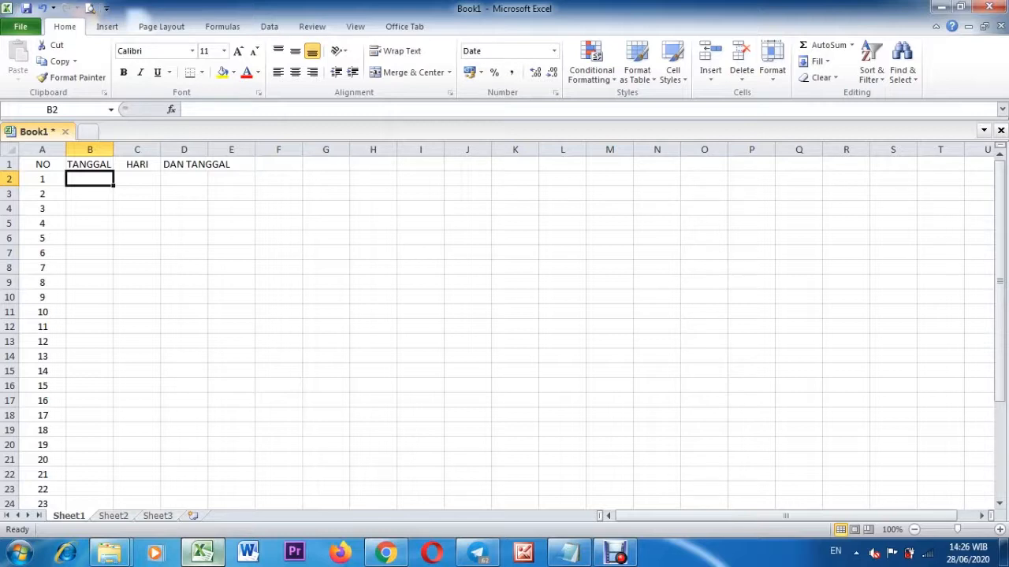
pyautogui.write('1/')
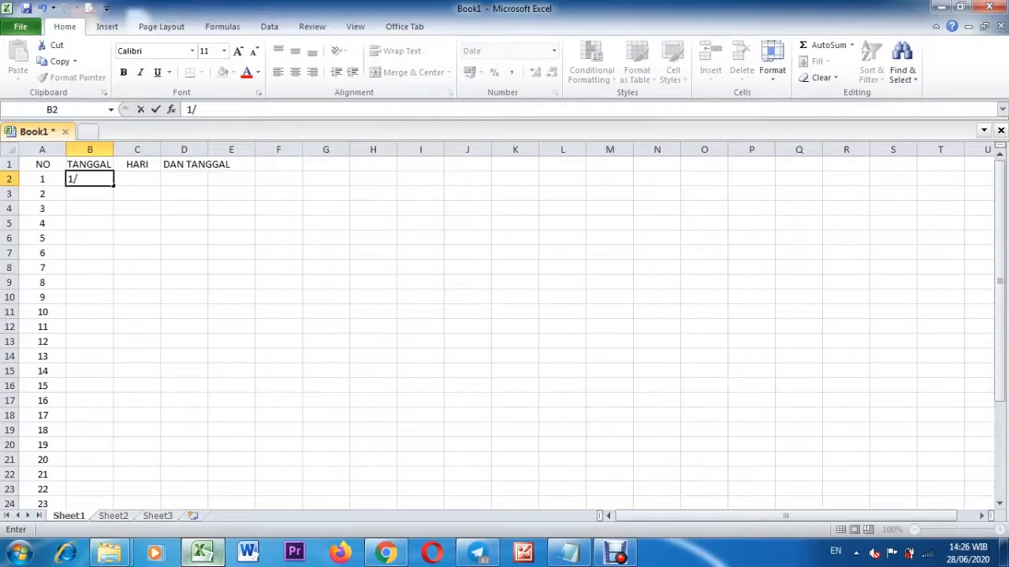
pyautogui.write('6/20')
pyautogui.press('Return')
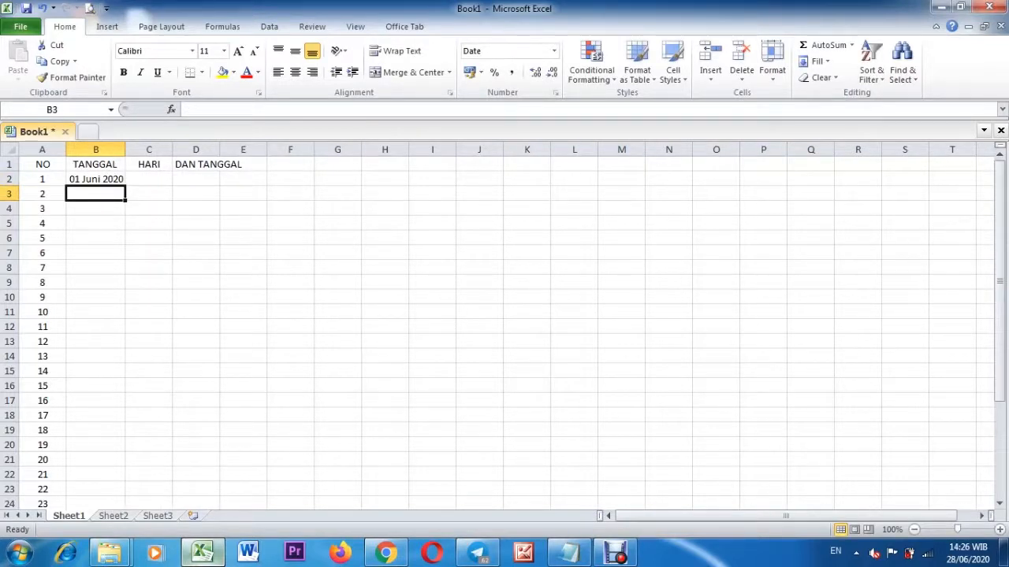
pyautogui.click(95, 178)
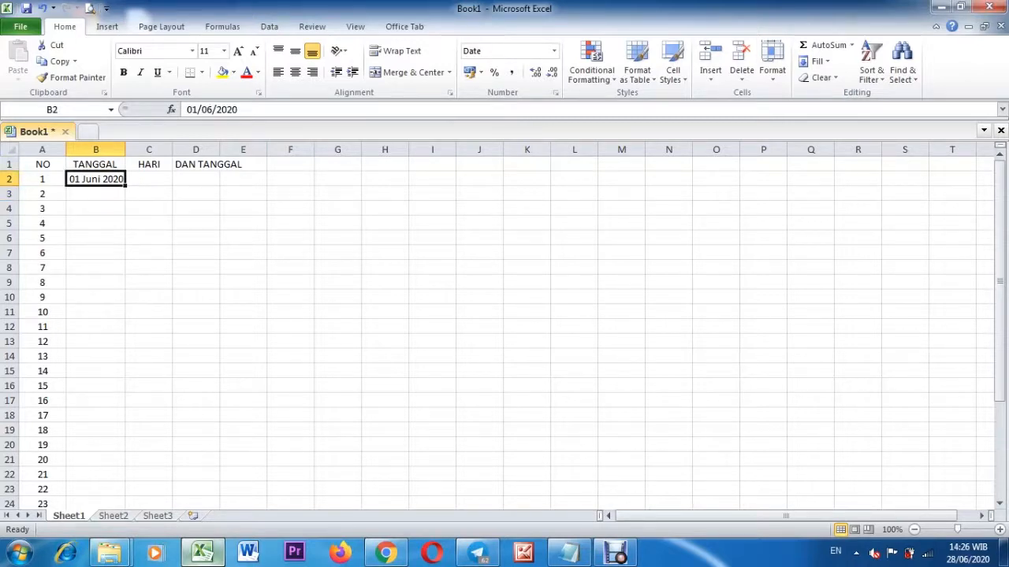
pyautogui.moveTo(125, 186); pyautogui.dragTo(120, 463)
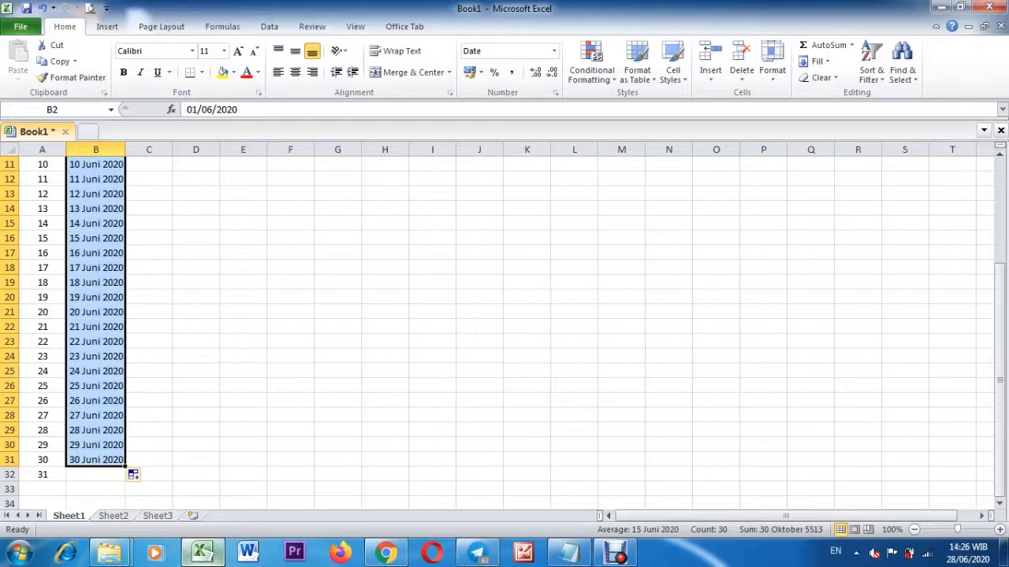
pyautogui.moveTo(999, 441); pyautogui.dragTo(999, 340)
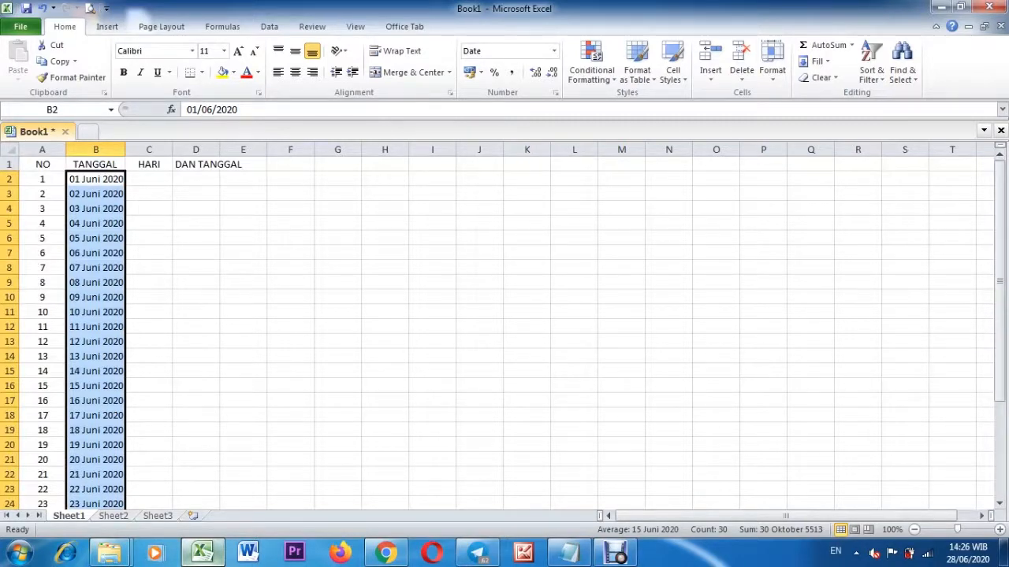
# Enter the formula =TEXT(B2;"dddd") in C2 to produce the day name of the date.
pyautogui.click(149, 179)
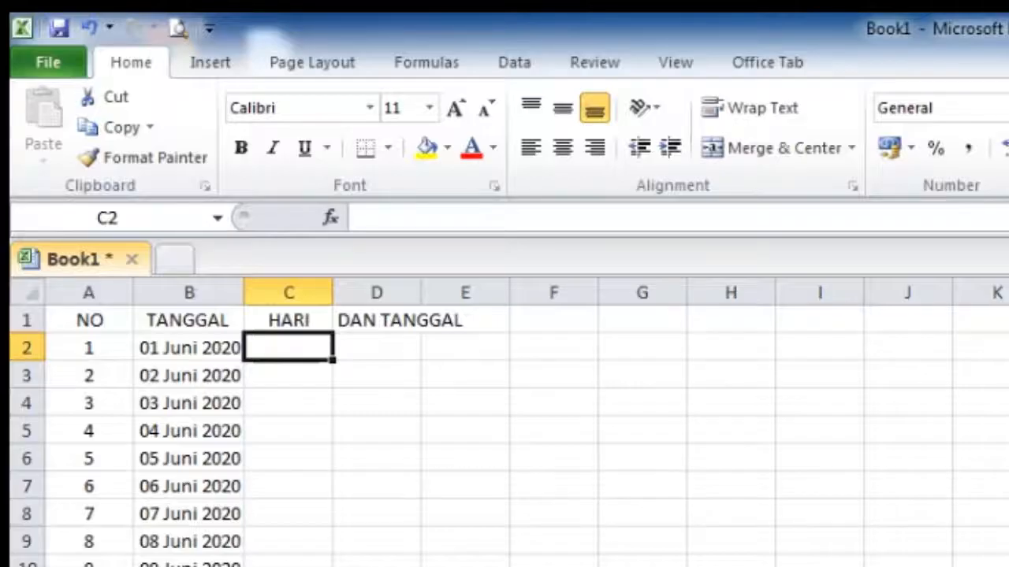
pyautogui.write('=')
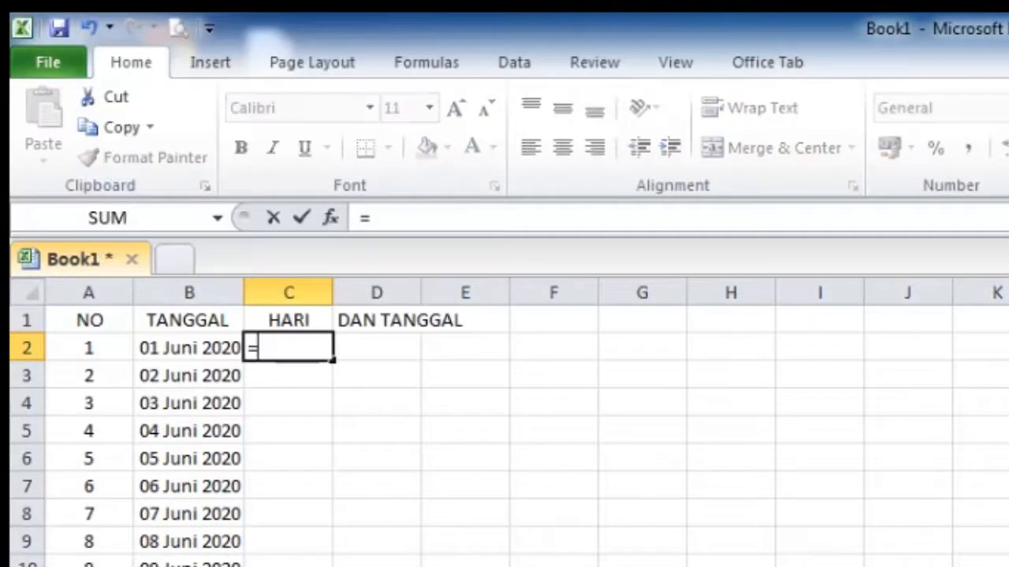
pyautogui.write('TE')
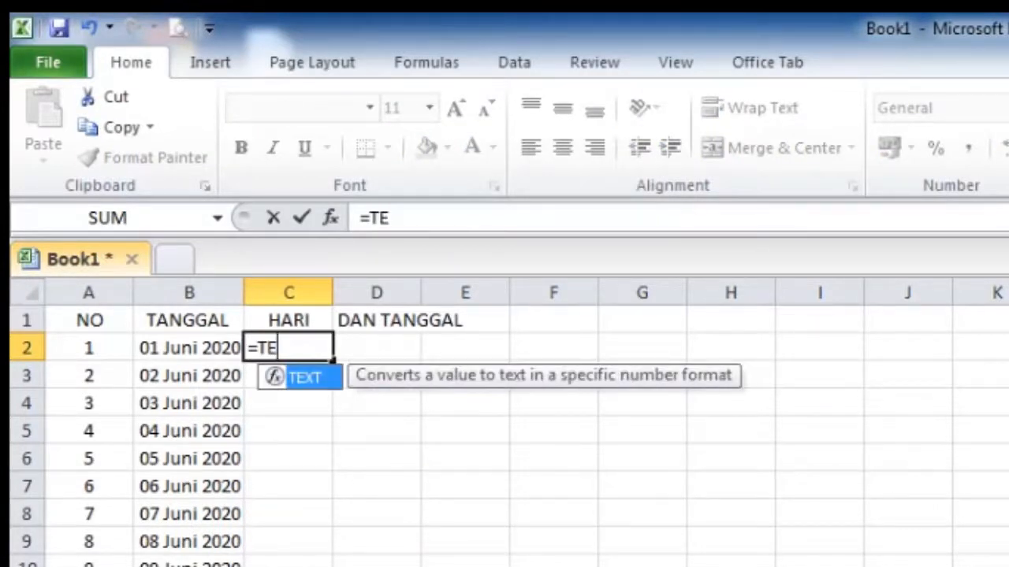
pyautogui.press('Tab')
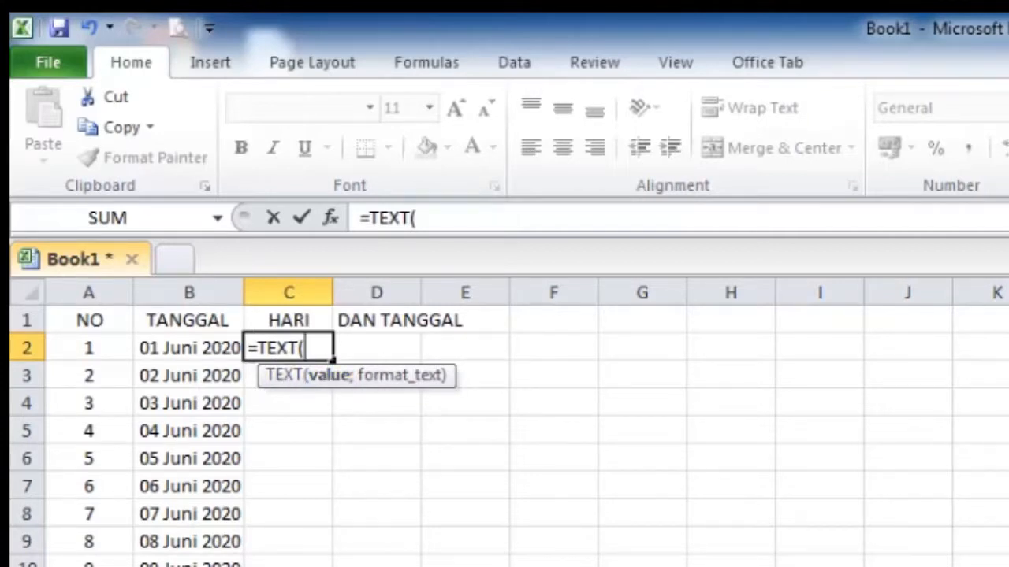
pyautogui.press('Left')
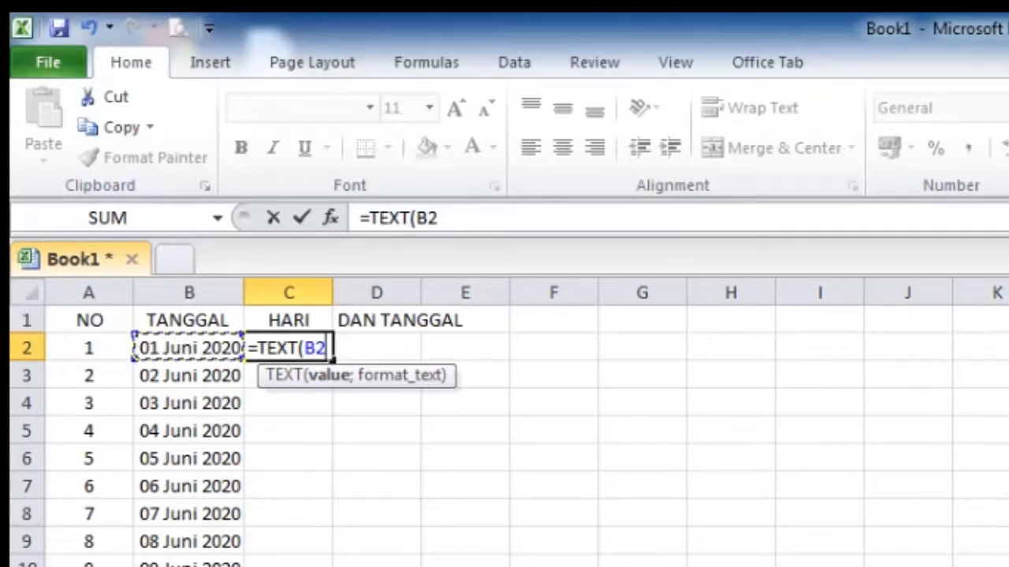
pyautogui.write(';"')
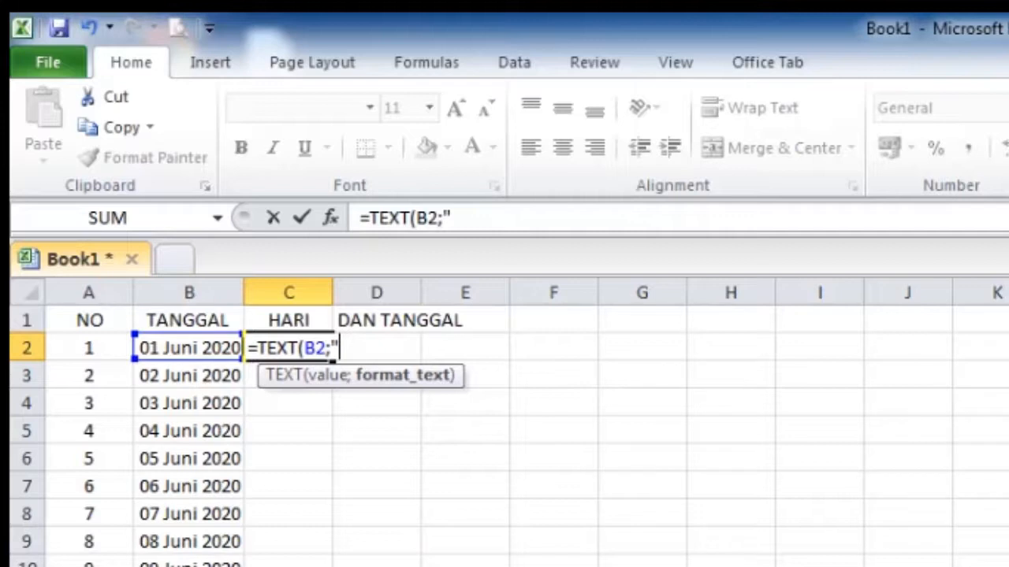
pyautogui.write('dddd')
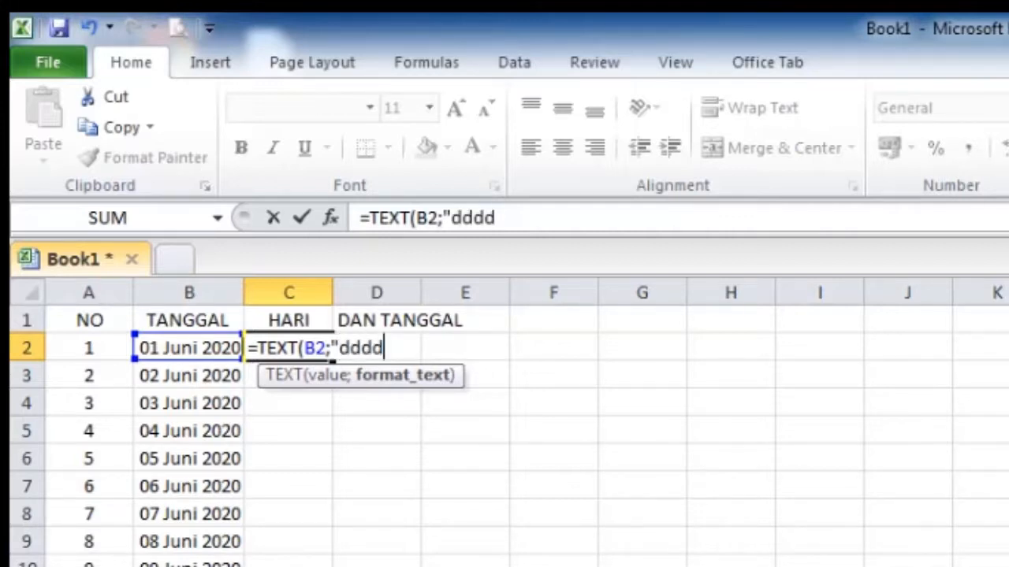
pyautogui.write('")')
pyautogui.press('Return')
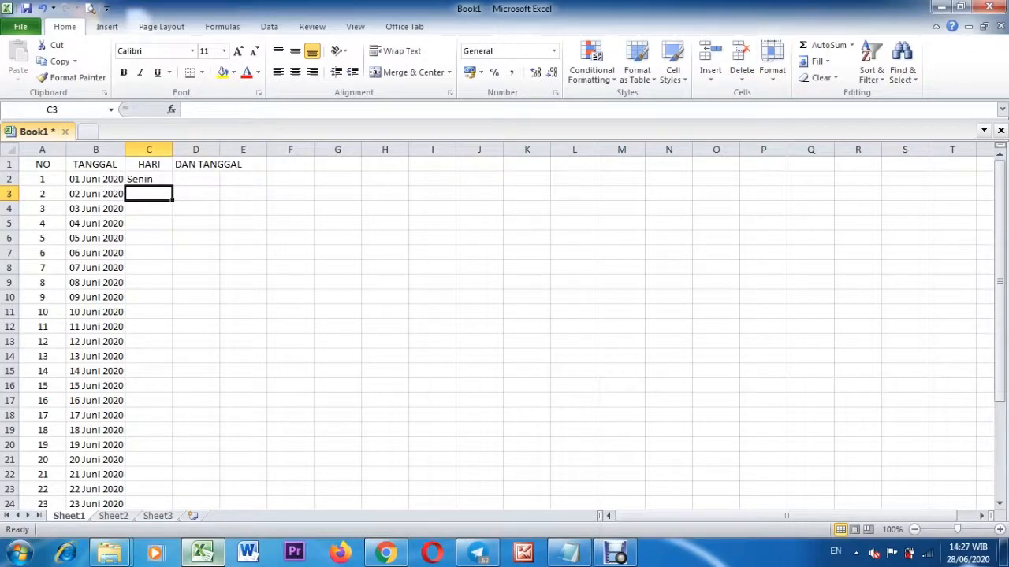
# Fill the day-name formula from C2 down to C31 and autofit the widths of columns C and D.
pyautogui.click(968, 553)
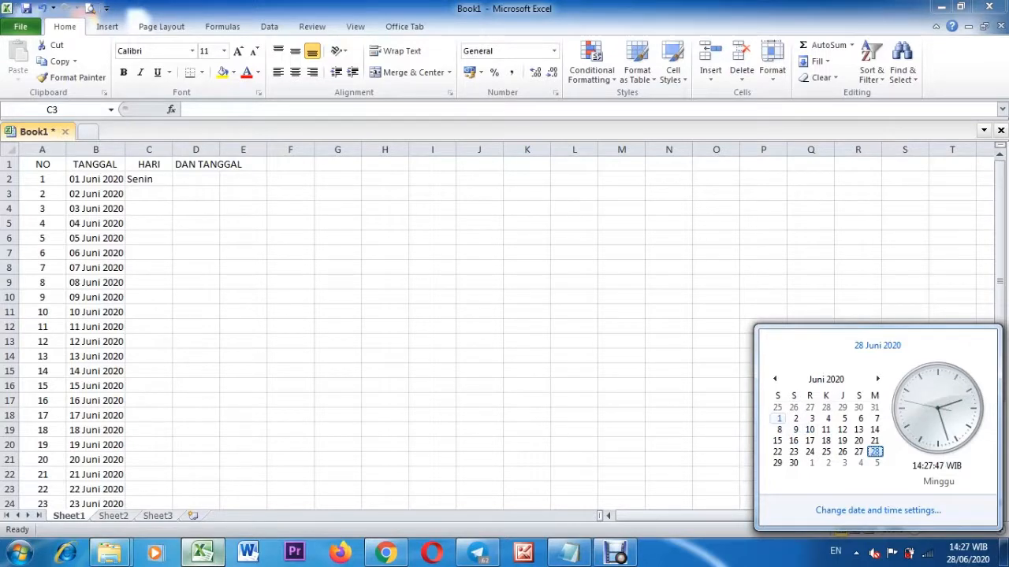
pyautogui.click(149, 193)
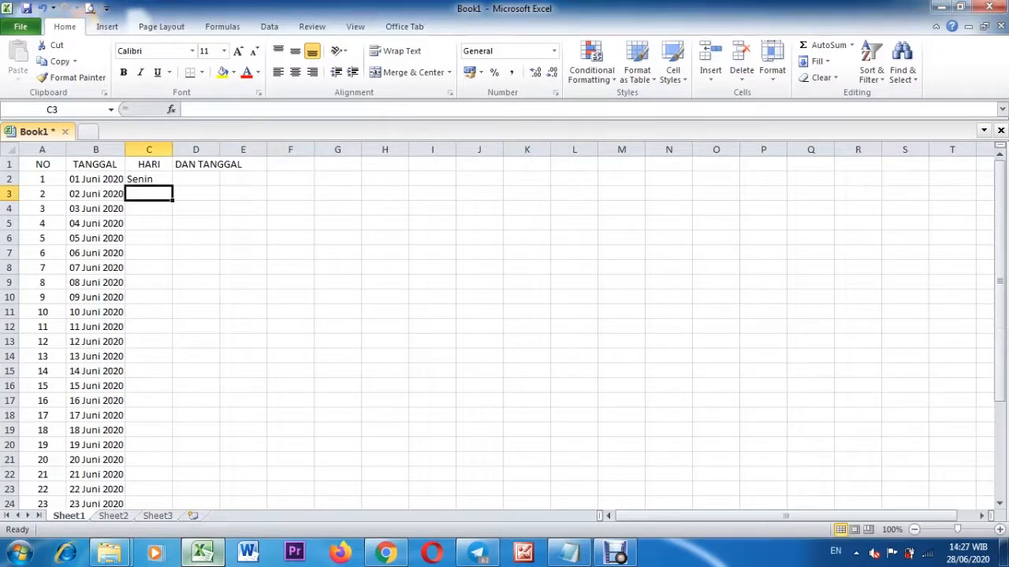
pyautogui.click(149, 179)
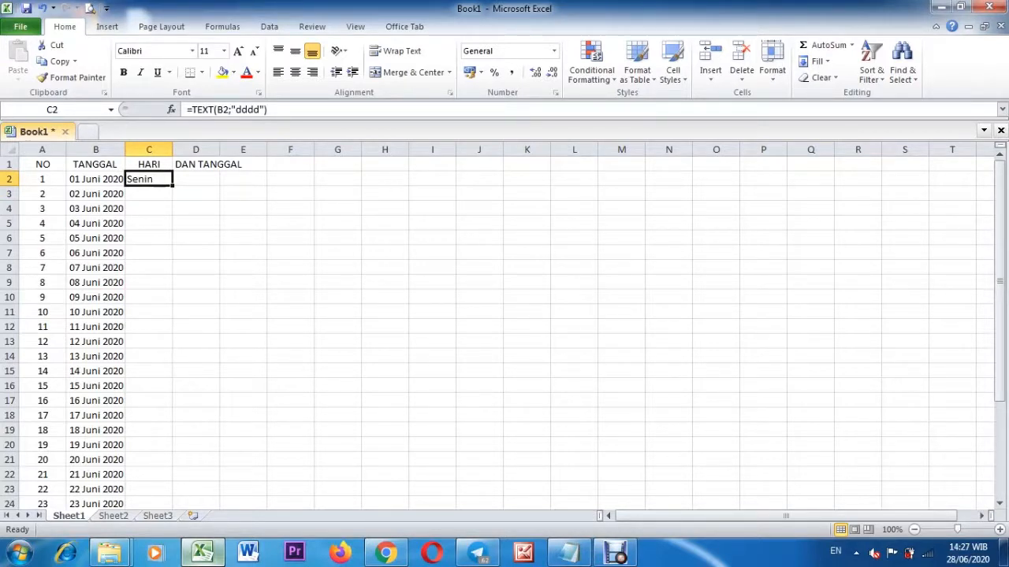
pyautogui.moveTo(172, 186); pyautogui.dragTo(162, 467)
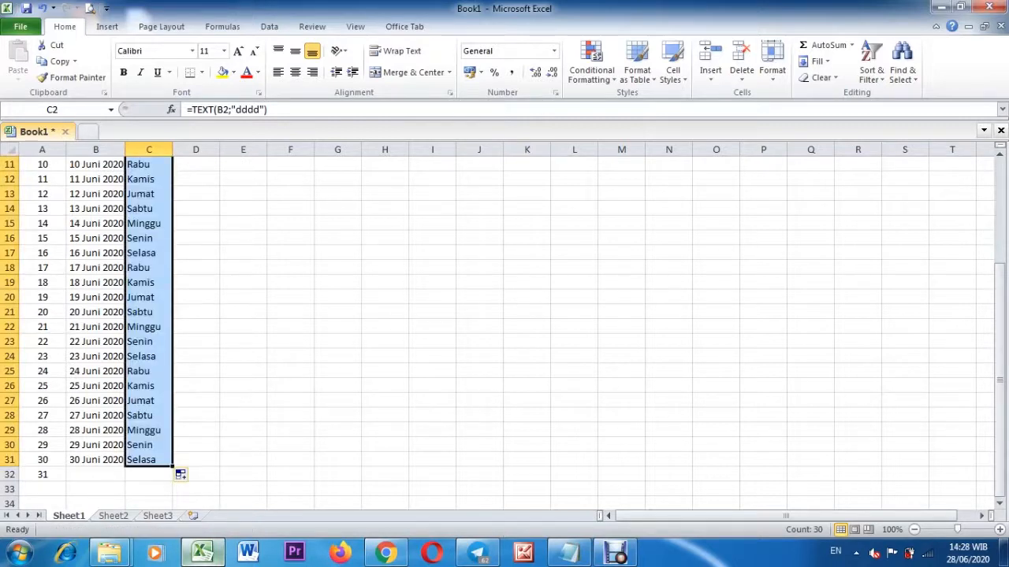
pyautogui.moveTo(1000, 388); pyautogui.dragTo(1000, 285)
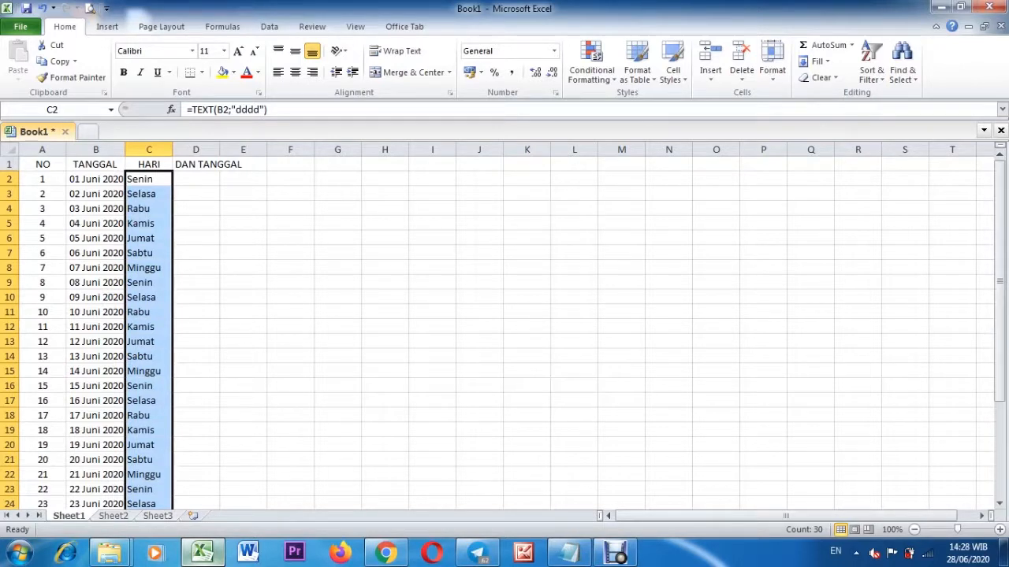
pyautogui.doubleClick(173, 150)
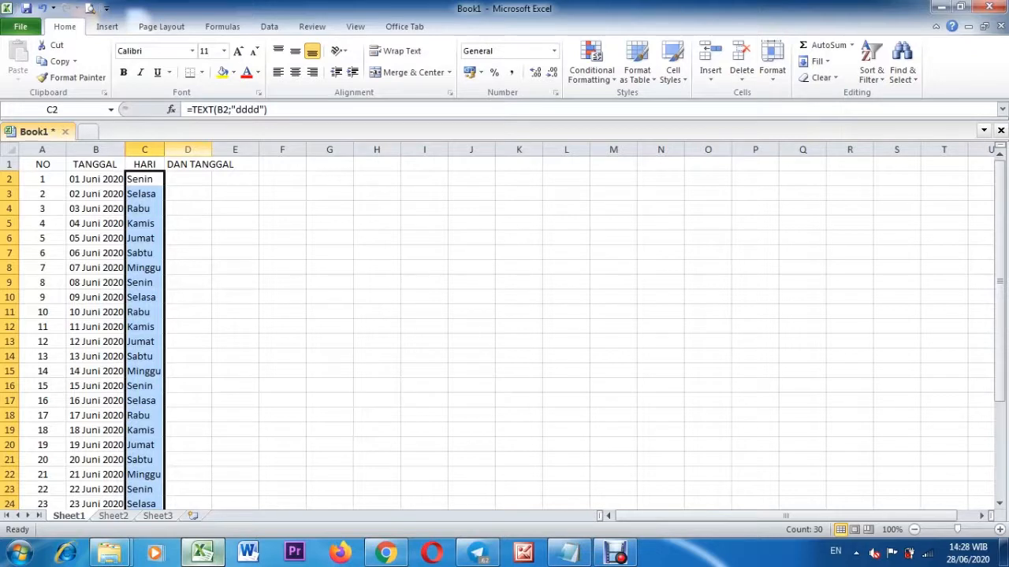
pyautogui.doubleClick(211, 150)
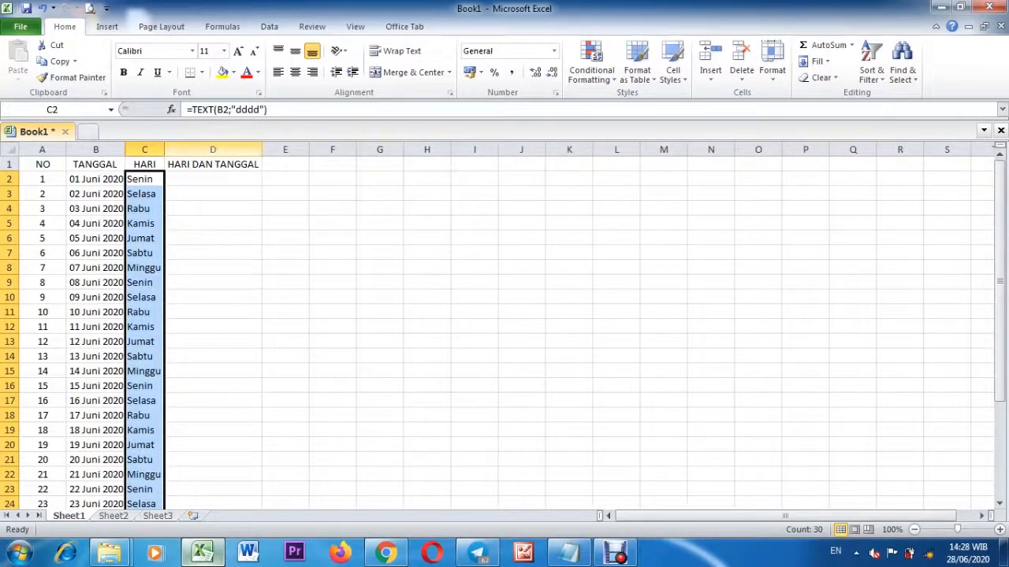
# Enter the formula =C2&", "&TEXT(B2;"dd-mmmm-yyyy") in D2 to join the day name and the date.
pyautogui.click(212, 179)
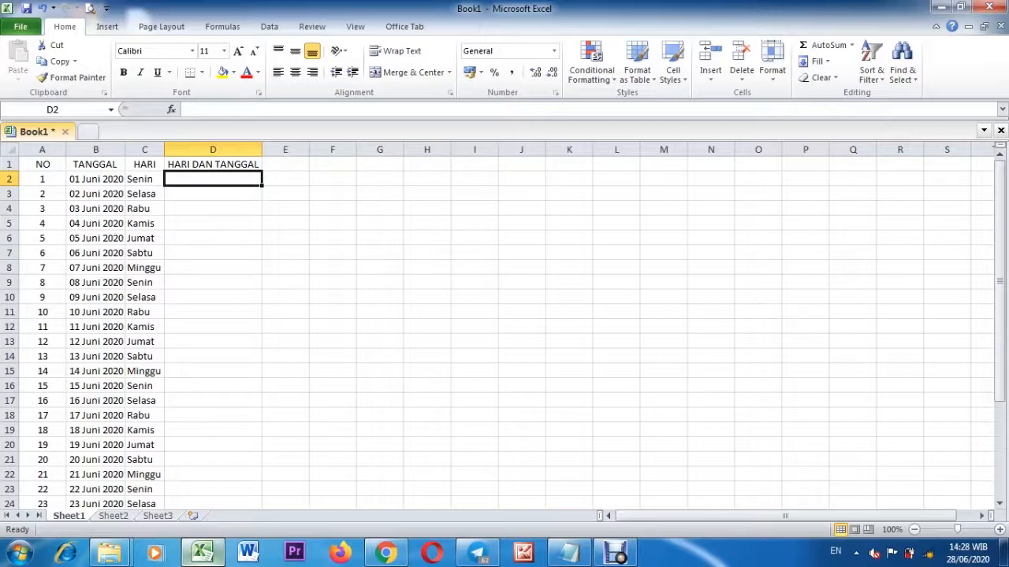
pyautogui.write('=')
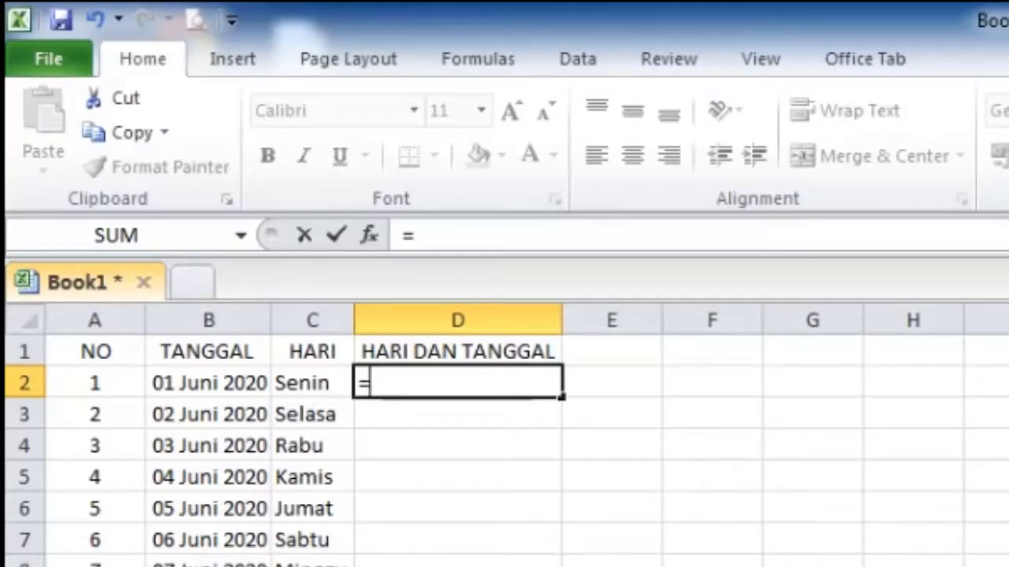
pyautogui.press('Left')
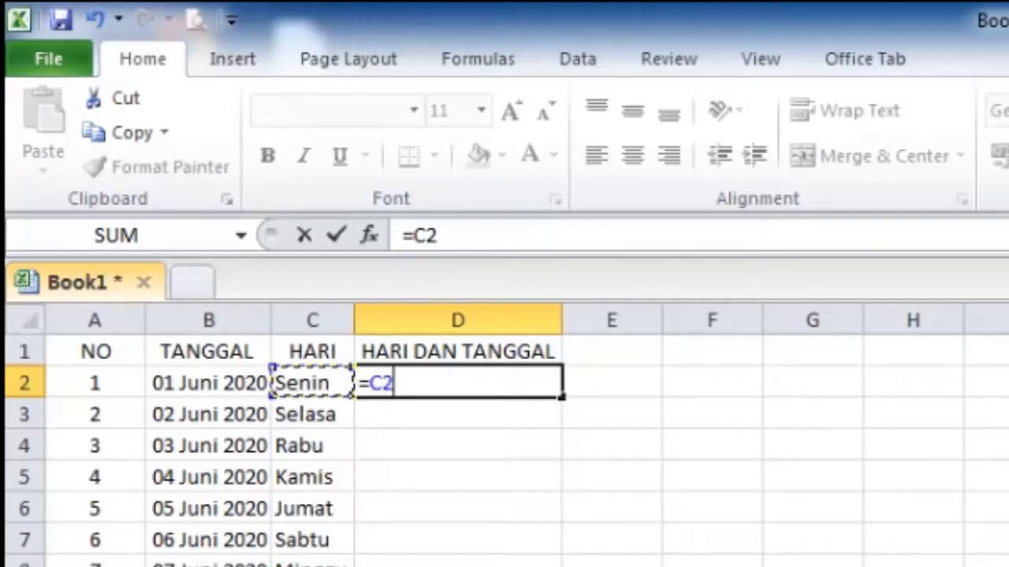
pyautogui.write('&')
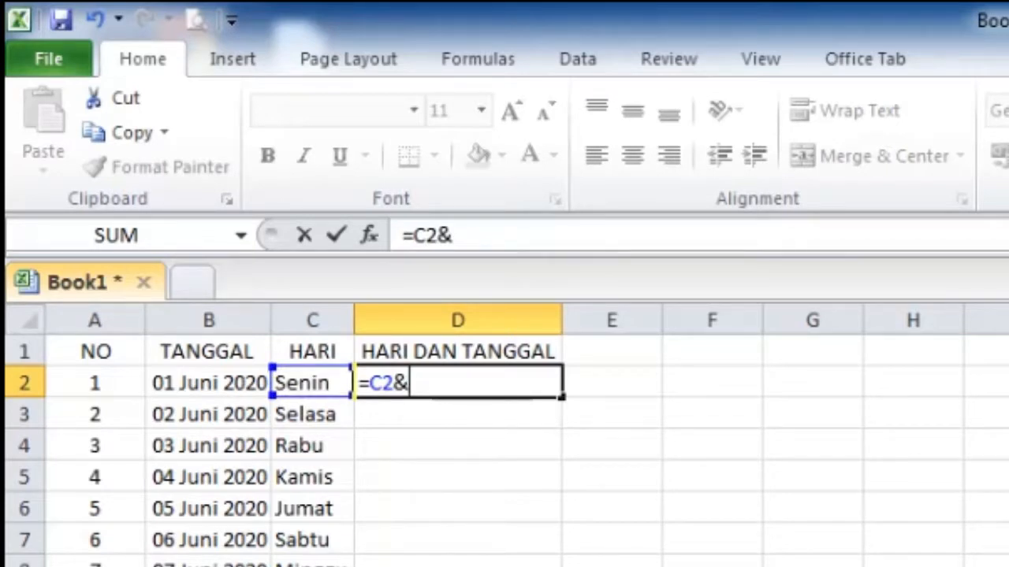
pyautogui.write('", "')
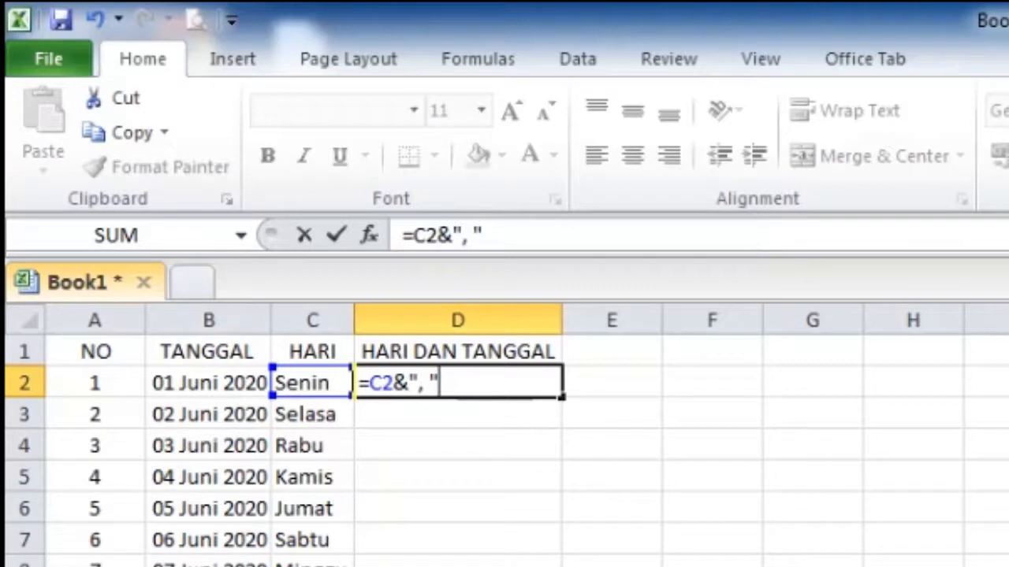
pyautogui.write('&te')
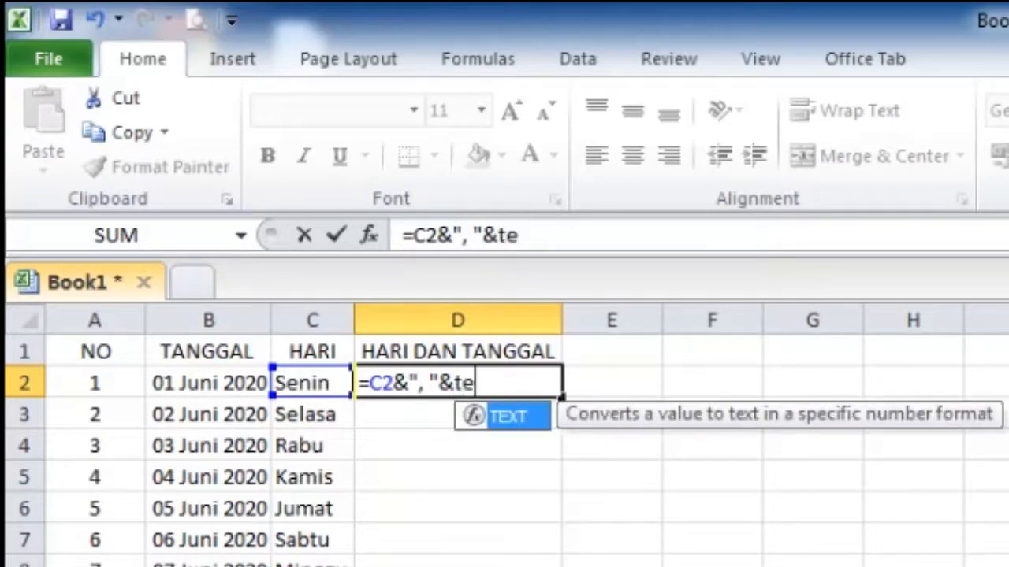
pyautogui.press('Tab')
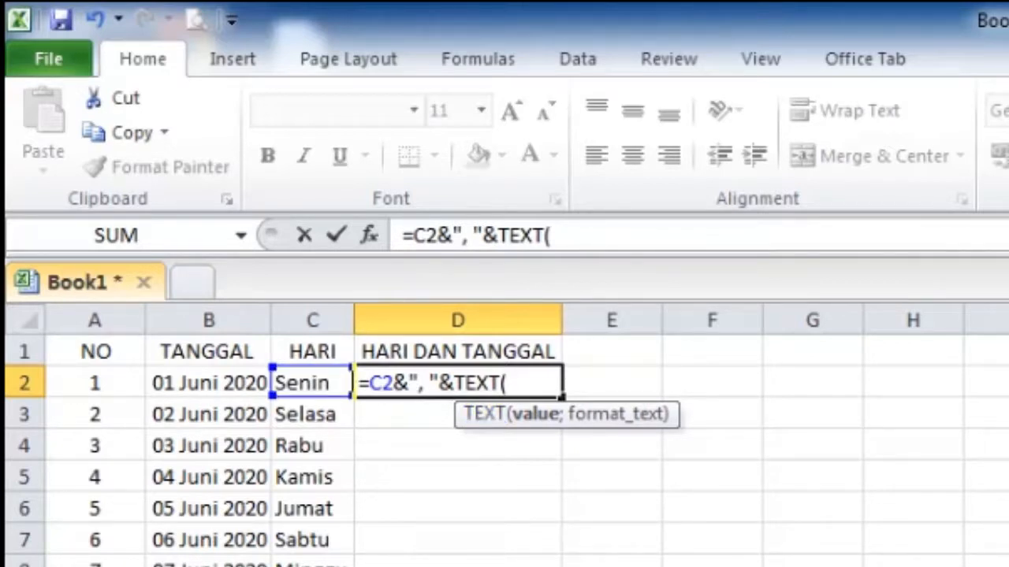
pyautogui.click(208, 383)
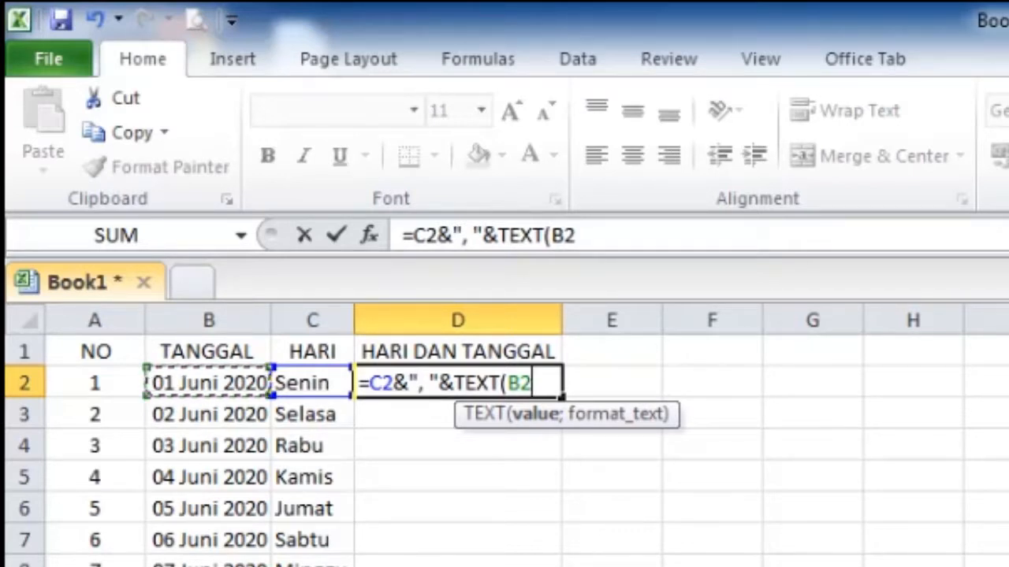
pyautogui.write(';')
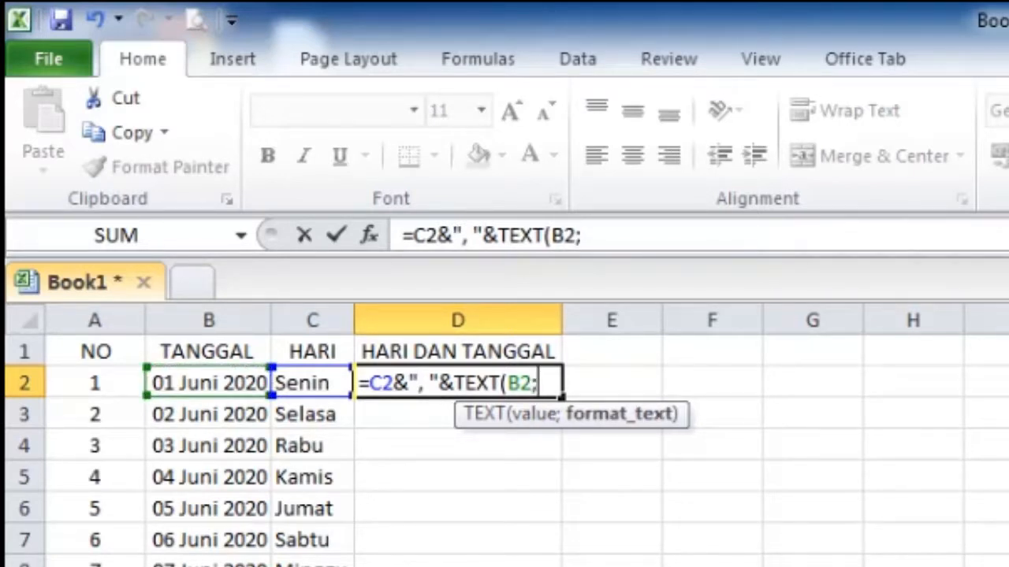
pyautogui.write('"dd')
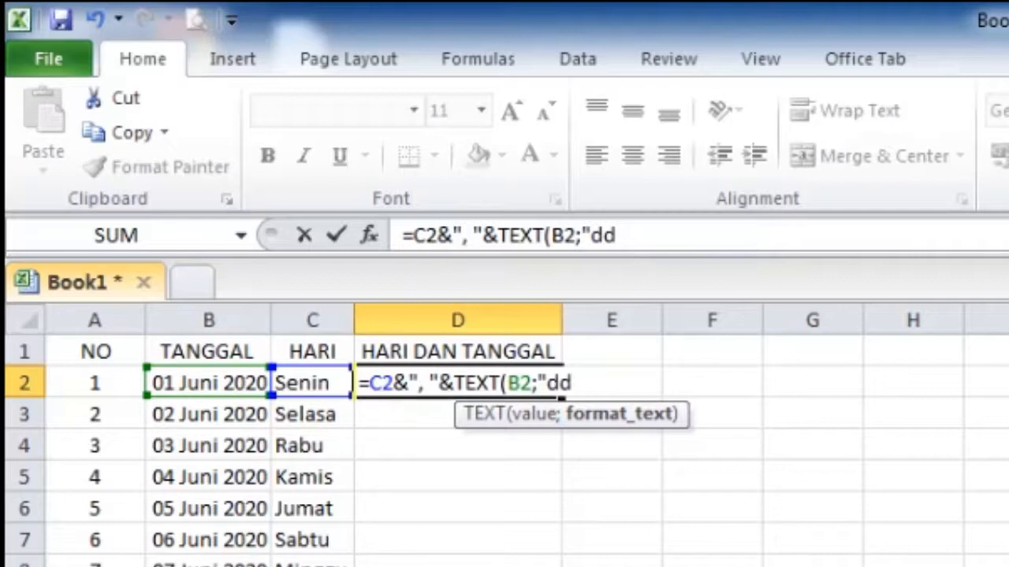
pyautogui.write('-mm')
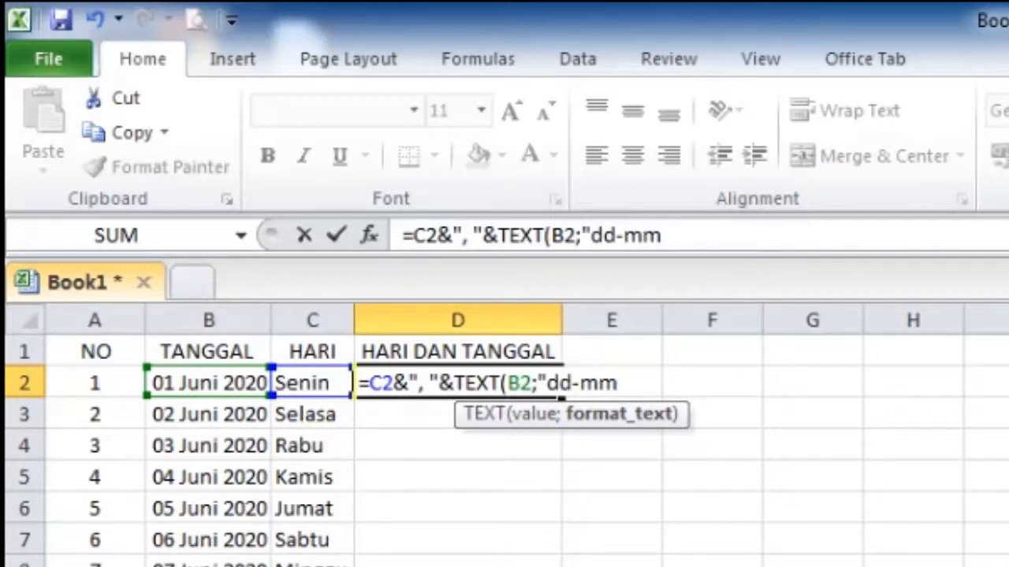
pyautogui.write('mm')
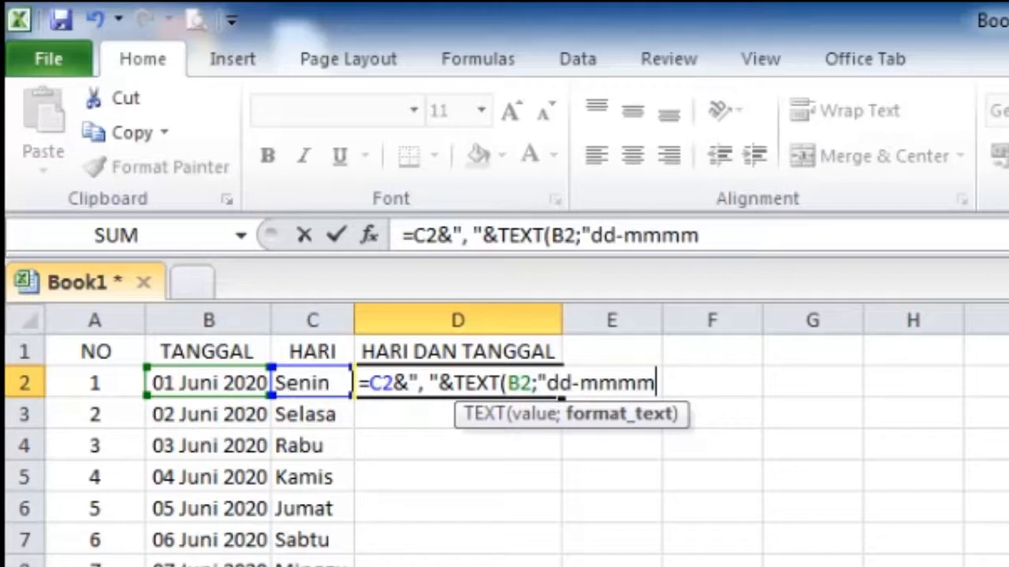
pyautogui.write('-yyyy')
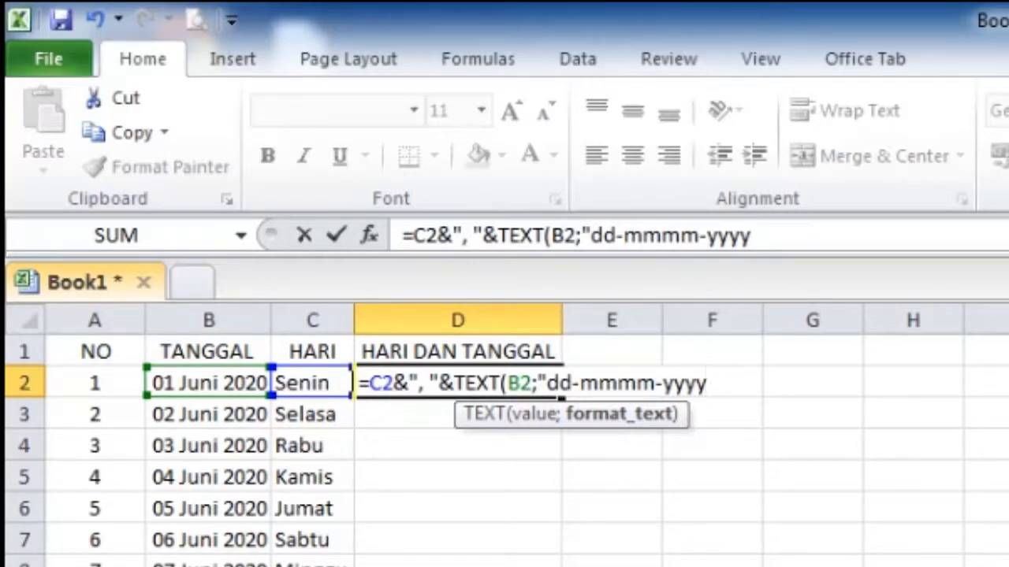
pyautogui.write('")')
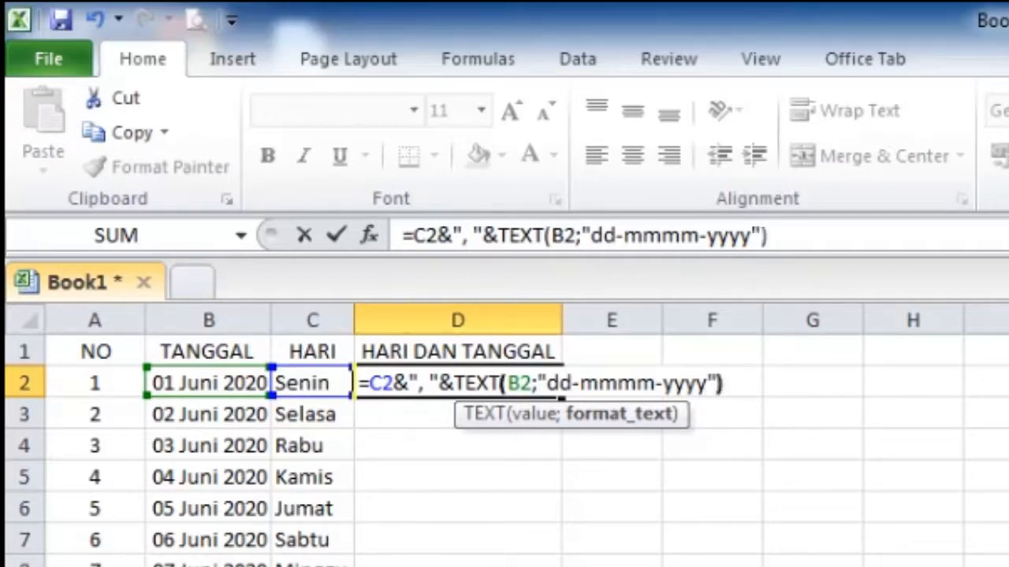
pyautogui.press('Return')
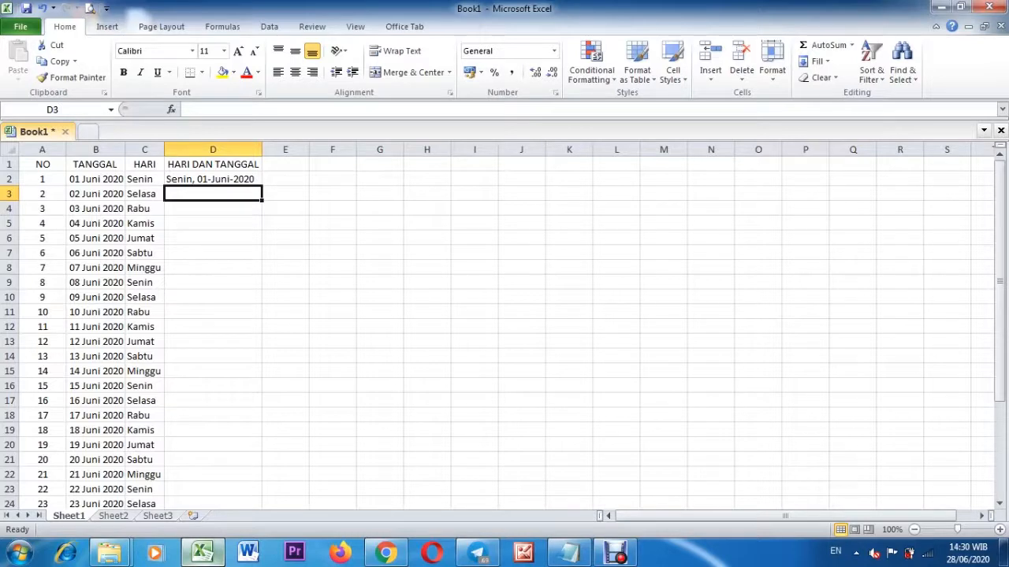
# Fill the combined day-and-date formula from D2 down to D31.
pyautogui.click(213, 179)
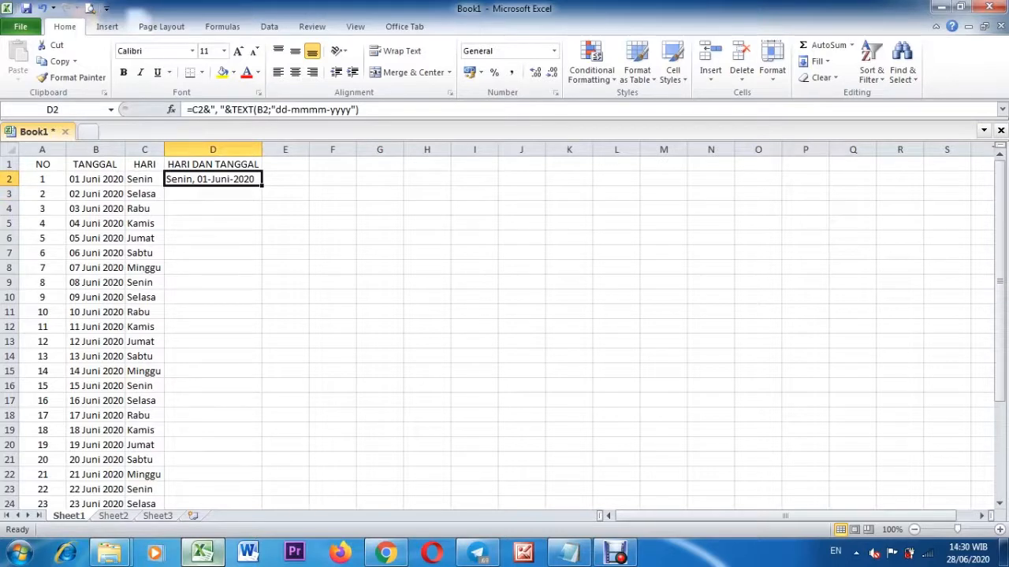
pyautogui.moveTo(262, 186); pyautogui.dragTo(262, 466)
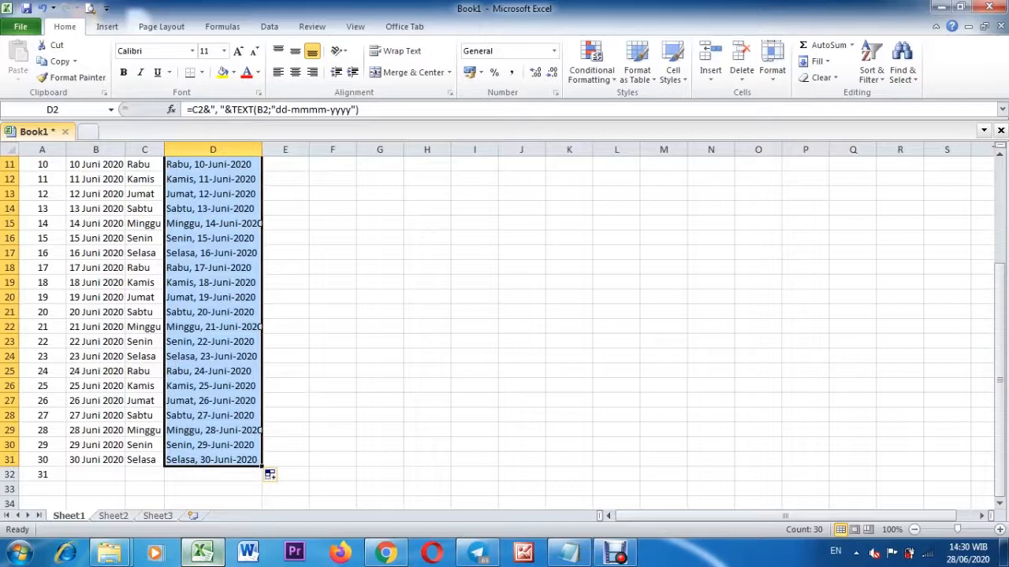
pyautogui.moveTo(1000, 312); pyautogui.dragTo(999, 210)
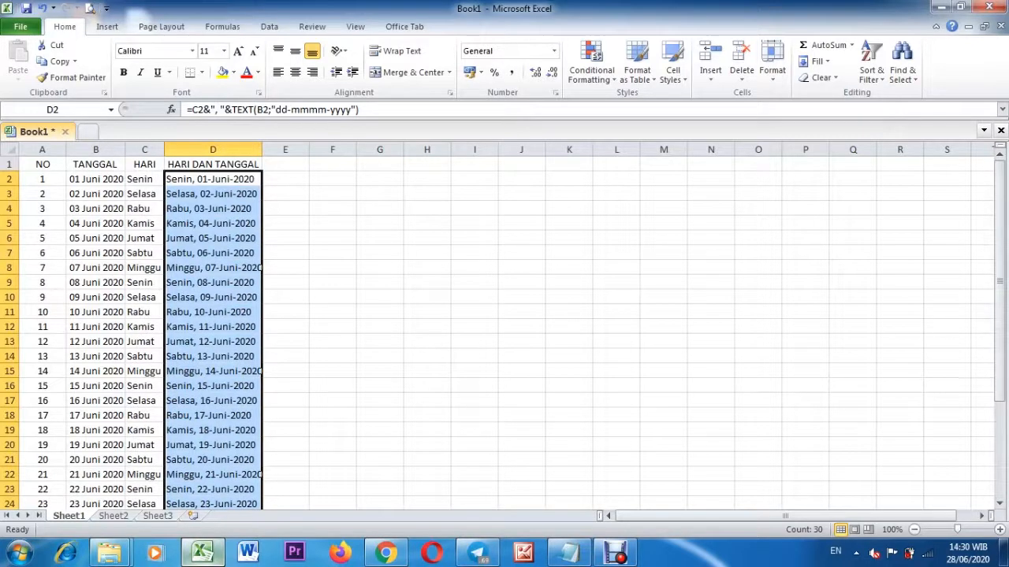
pyautogui.click(213, 179)
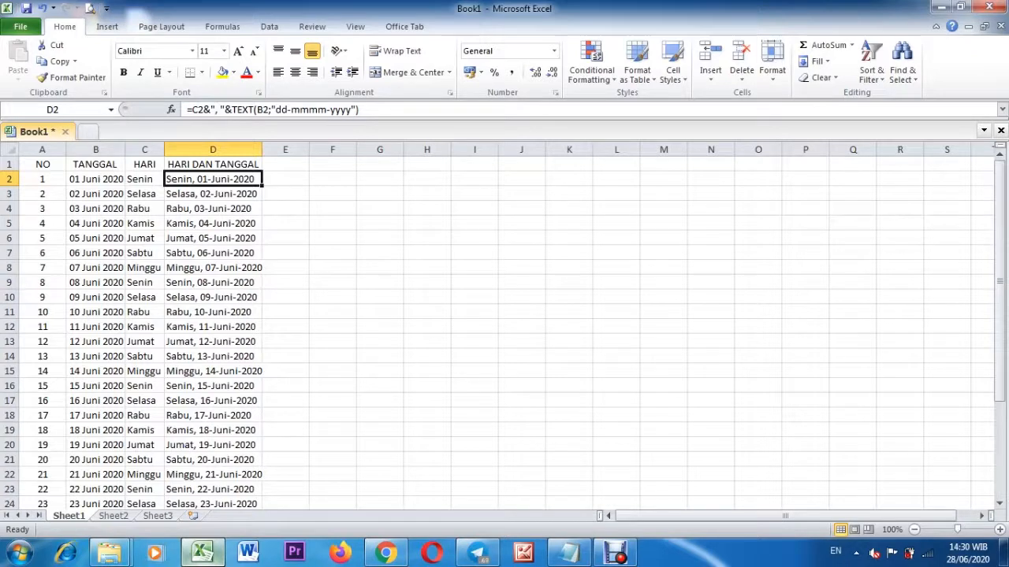
# Copy D2:D31, paste it as values only starting at F2, and autofit the width of column F.
pyautogui.moveTo(212, 179); pyautogui.dragTo(256, 493)
pyautogui.hotkey('ctrl', 'c')
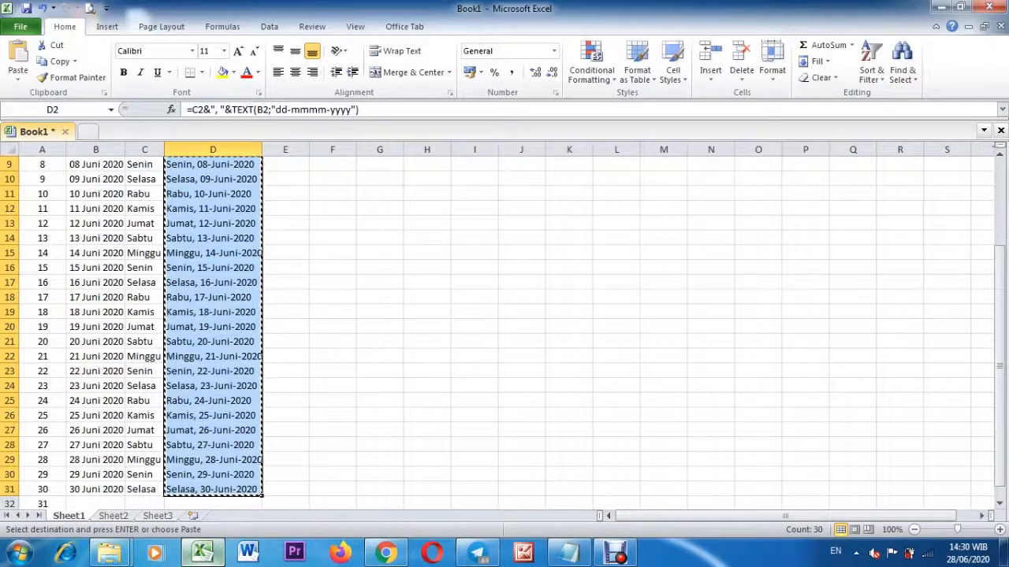
pyautogui.moveTo(999, 294); pyautogui.dragTo(999, 206)
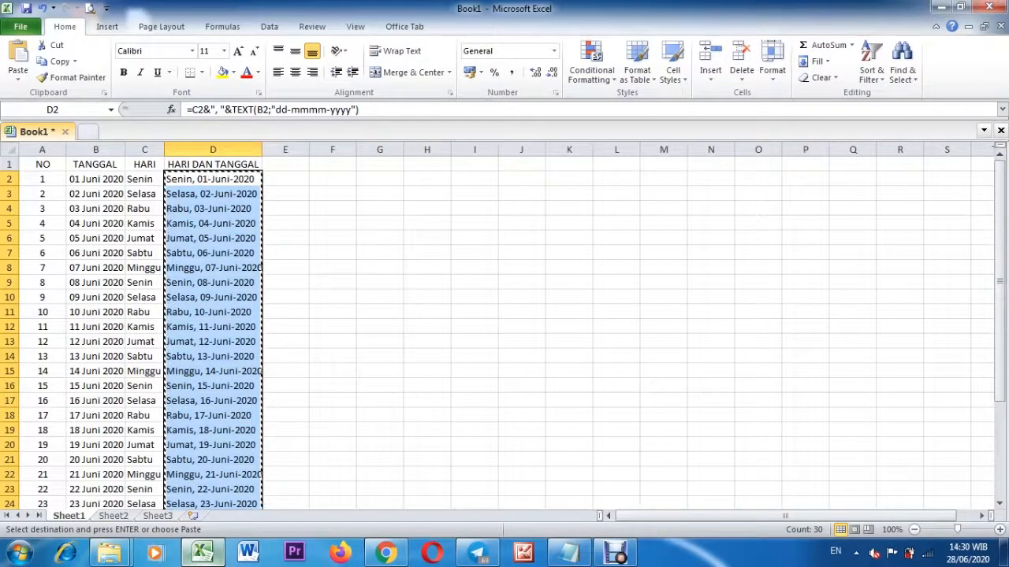
pyautogui.click(333, 179)
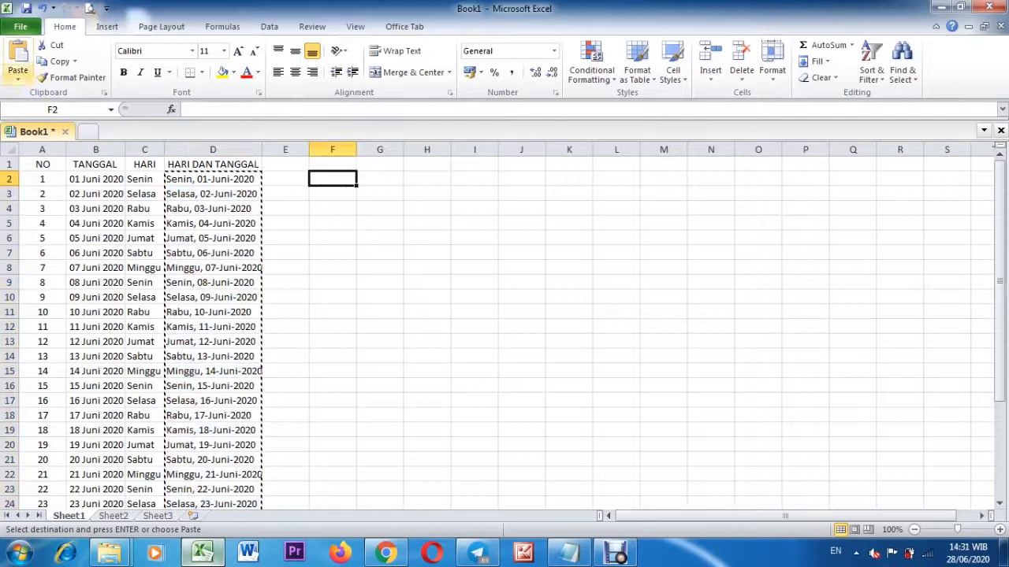
pyautogui.click(18, 79)
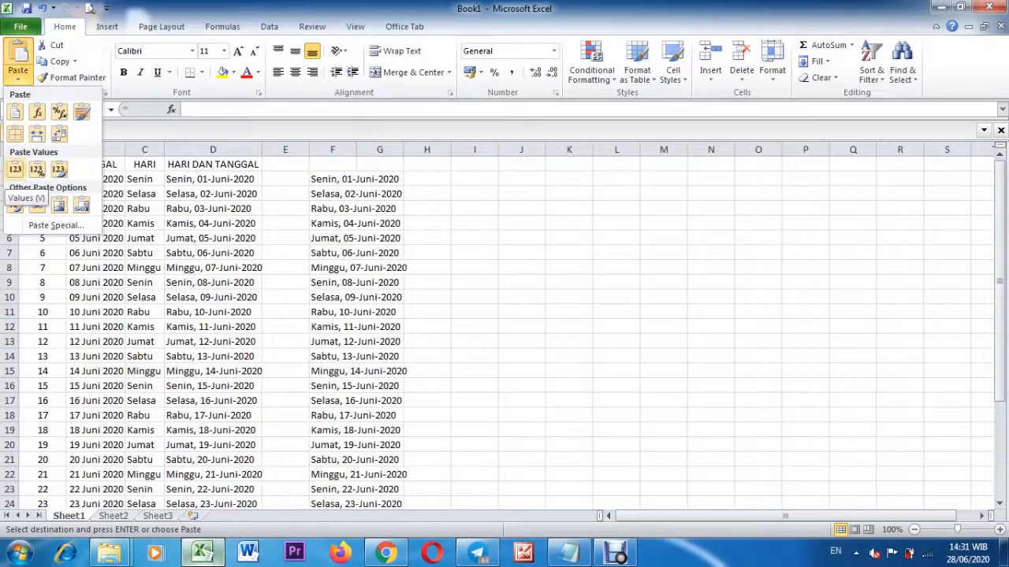
pyautogui.click(15, 170)
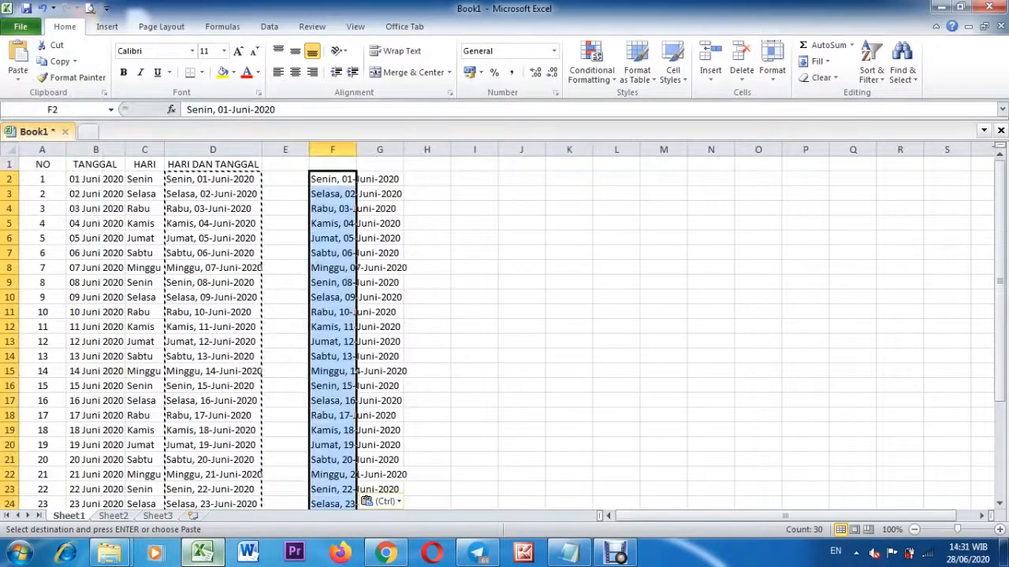
pyautogui.doubleClick(356, 150)
# Compare the contents of the pasted cells in column F with the formula in D5.
pyautogui.click(360, 224)
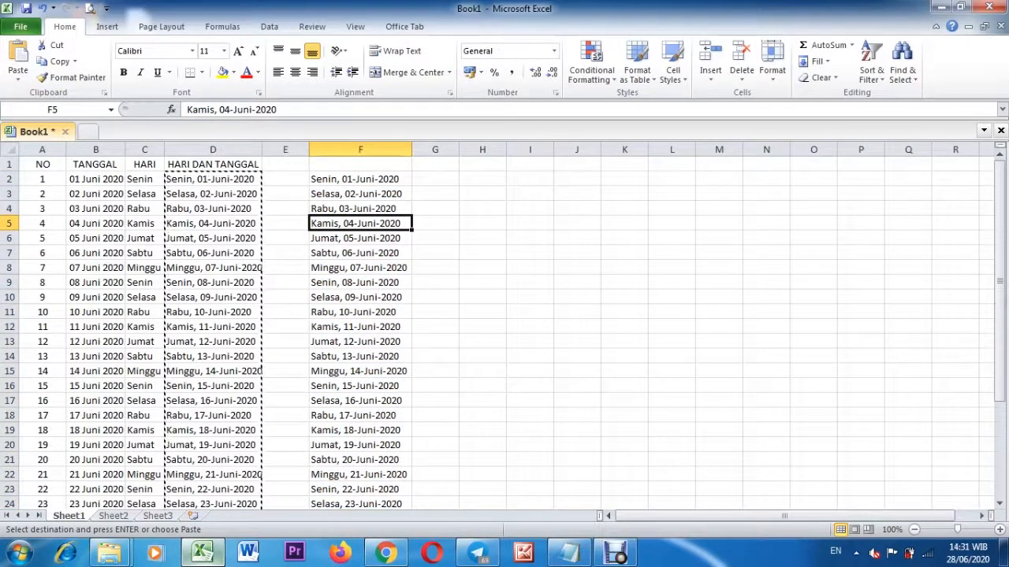
pyautogui.press('Left')
pyautogui.press('Left')
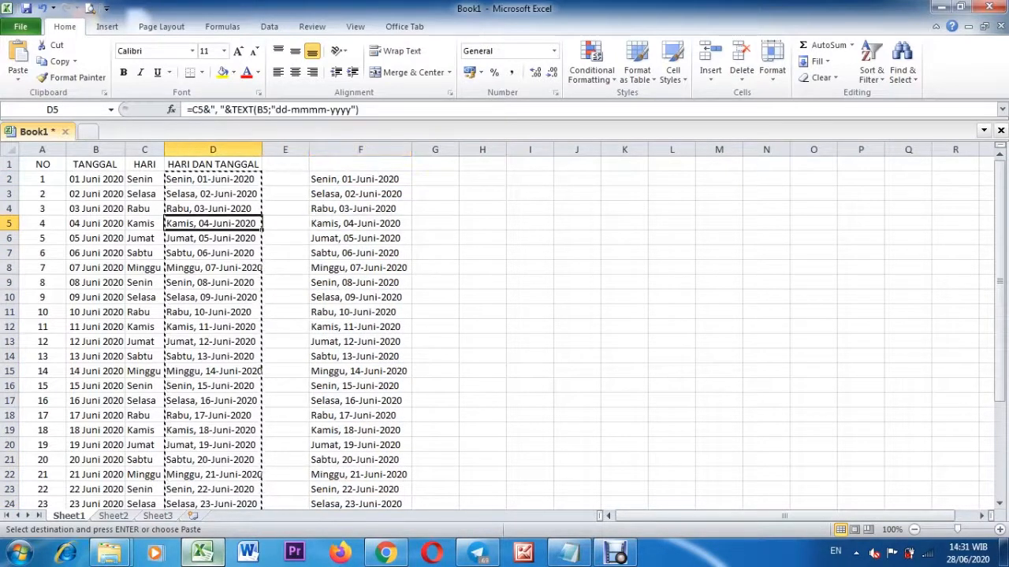
pyautogui.press('Right')
pyautogui.press('Right')
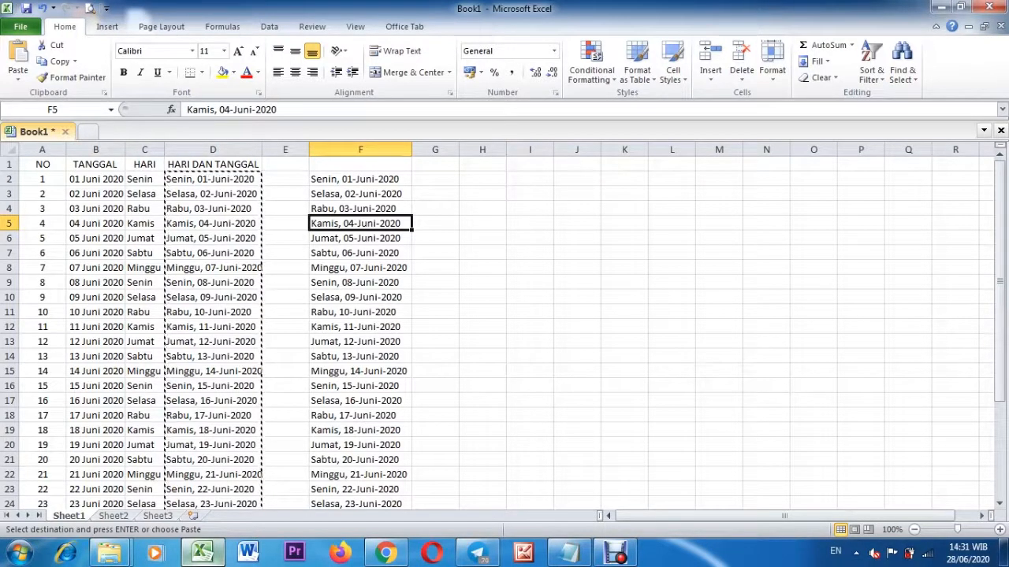
pyautogui.press('Down')
pyautogui.press('Down')
pyautogui.press('Down')
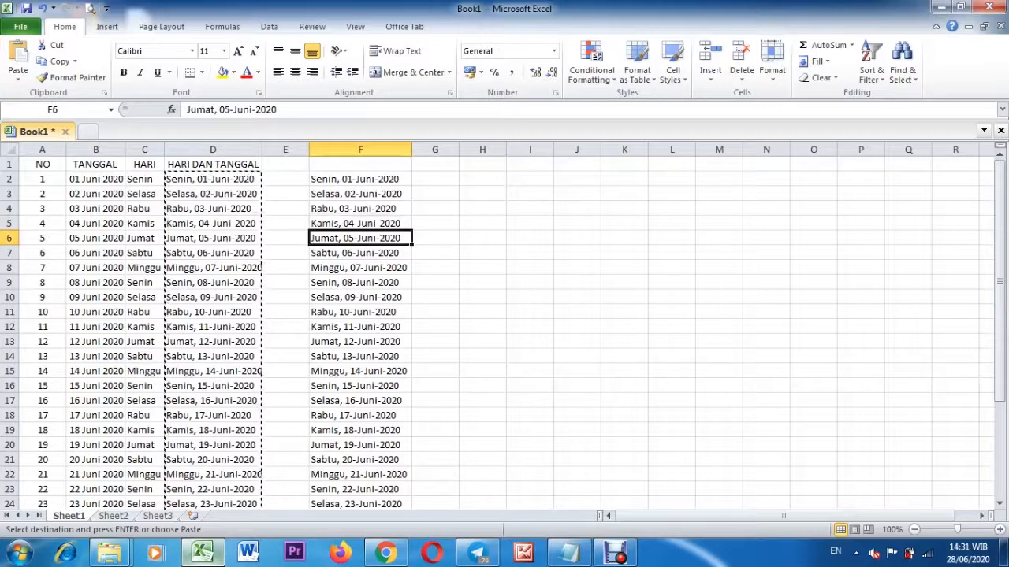
pyautogui.press('Up')
pyautogui.press('Up')
pyautogui.press('Up')
pyautogui.press('Up')
pyautogui.press('Up')
pyautogui.press('Up')
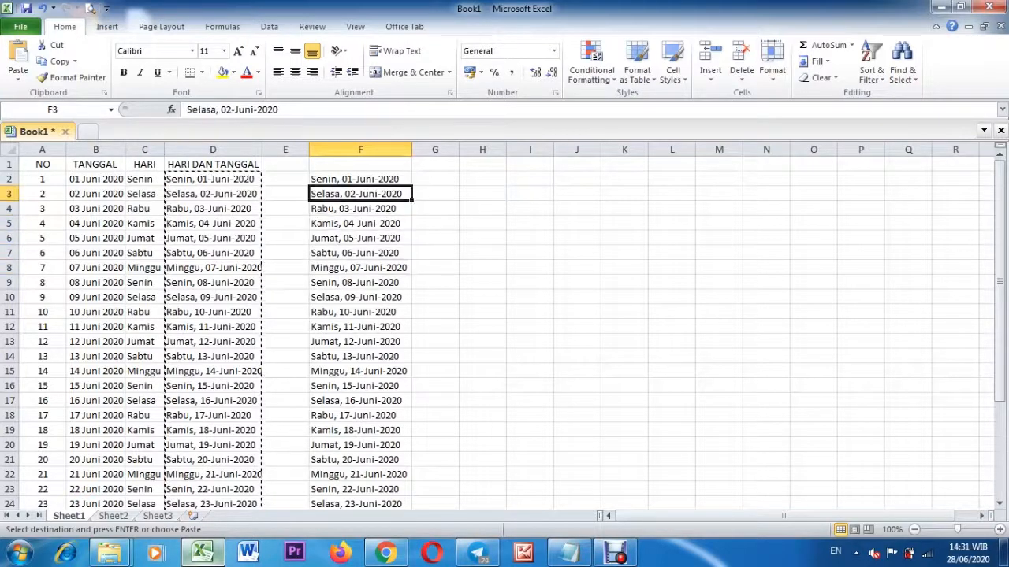
pyautogui.press('Down')
pyautogui.press('Down')
pyautogui.press('Down')
pyautogui.press('Down')
pyautogui.press('Down')
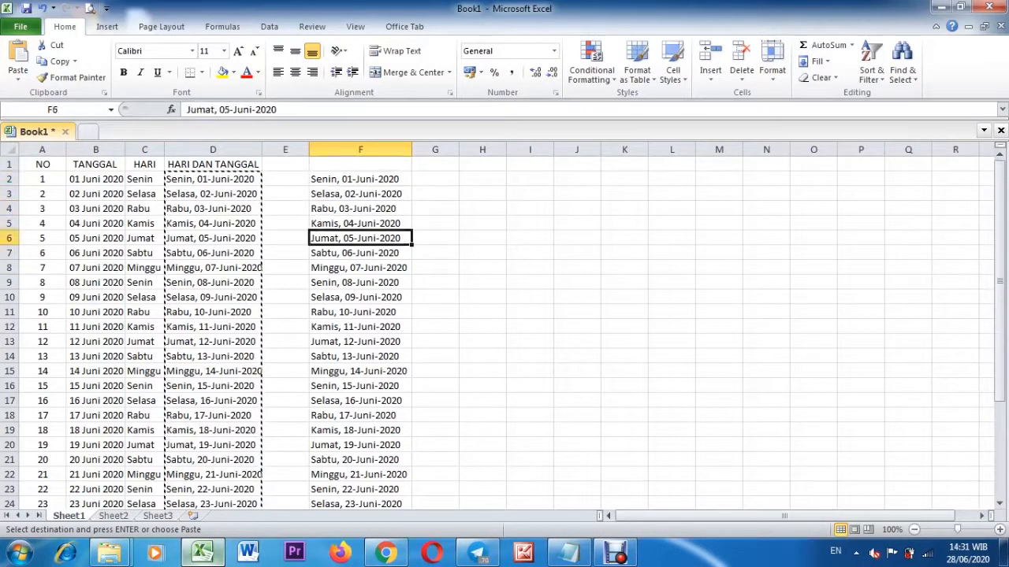